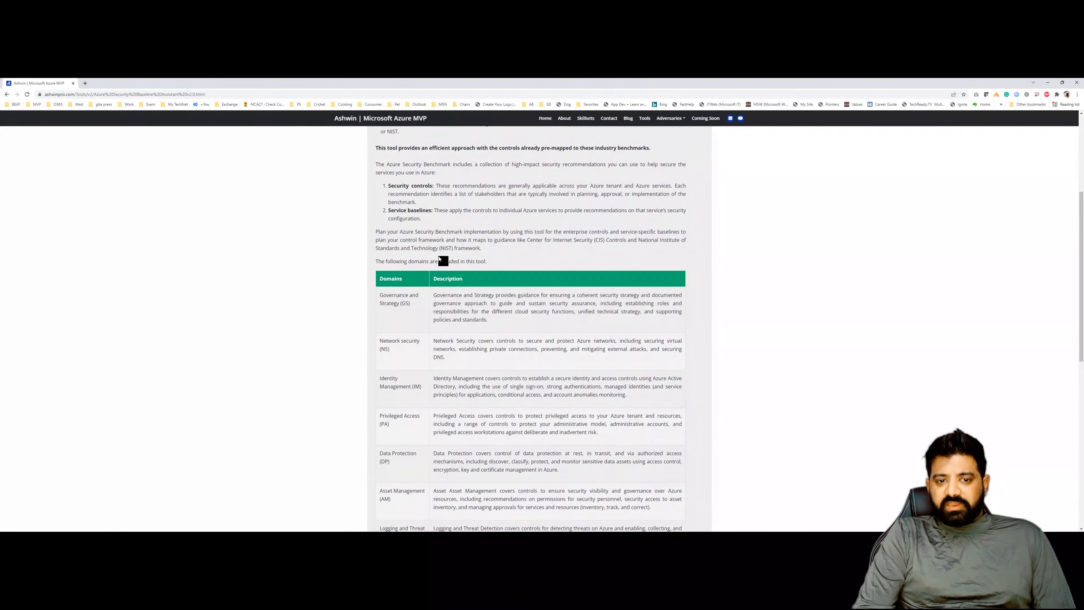
- Review the domains table describing the Azure Security Benchmark areas on the introduction page
drag(382, 294, 435, 333)
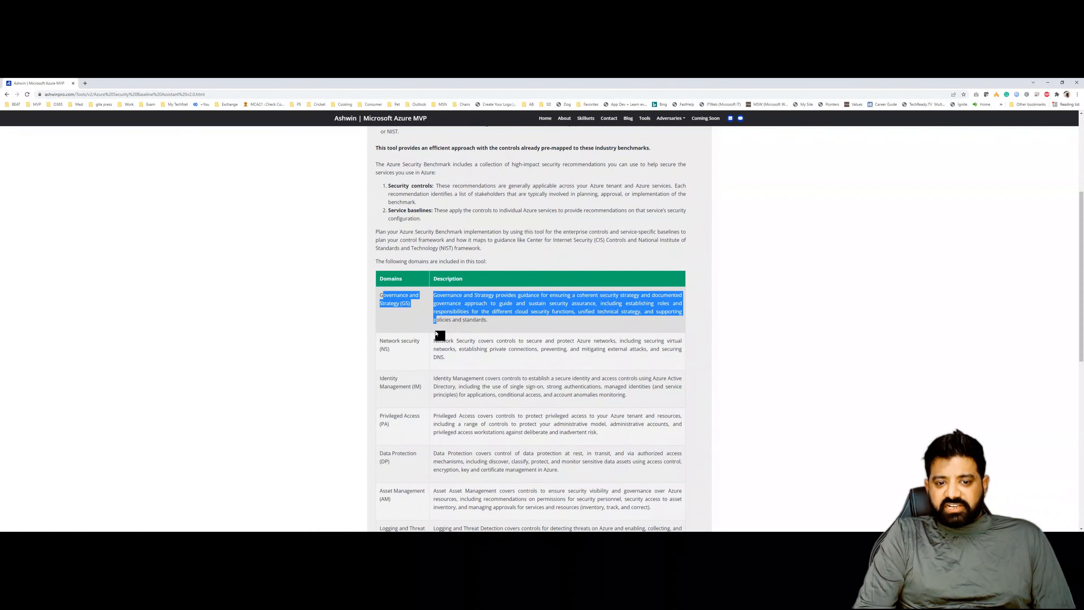
click(472, 317)
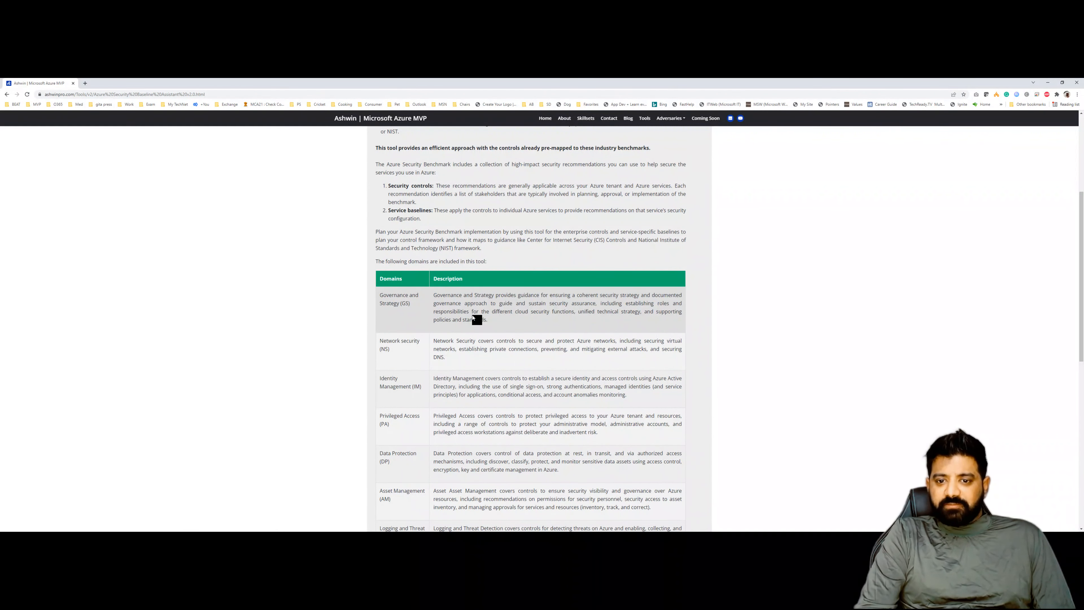
scroll(473, 315, down, 9)
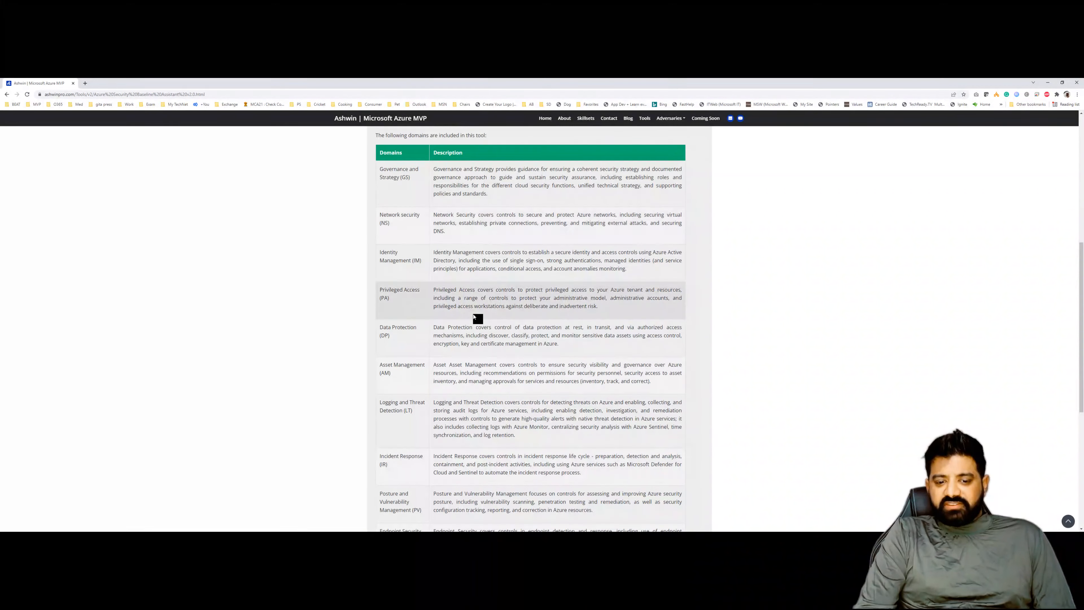
scroll(477, 316, up, 10)
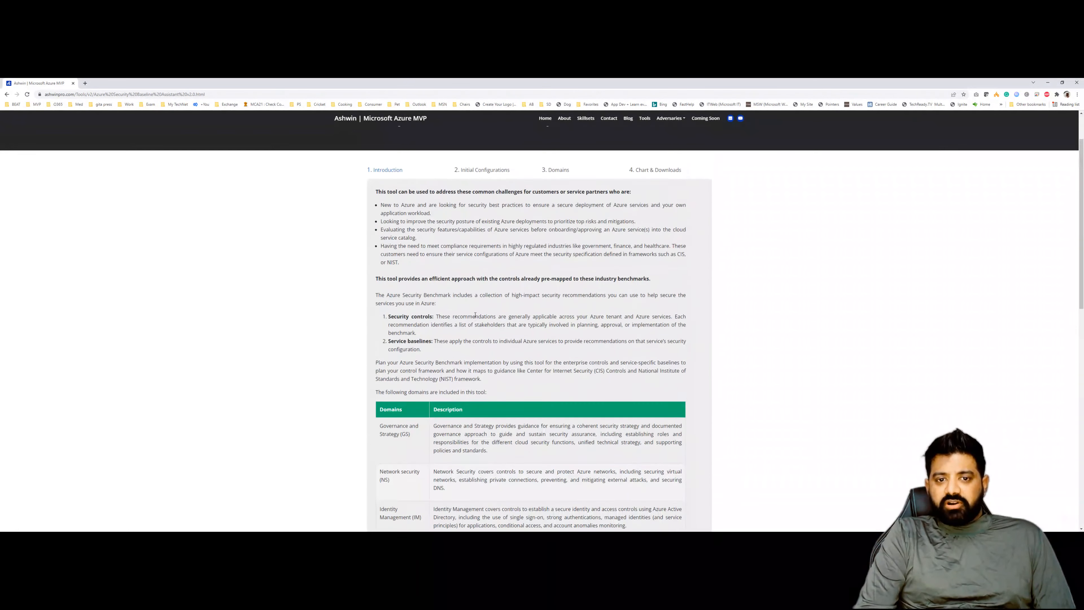
- Open Initial Configurations and fill the team box with the sample UserName1 (Role),UserName2 (Role)
click(488, 230)
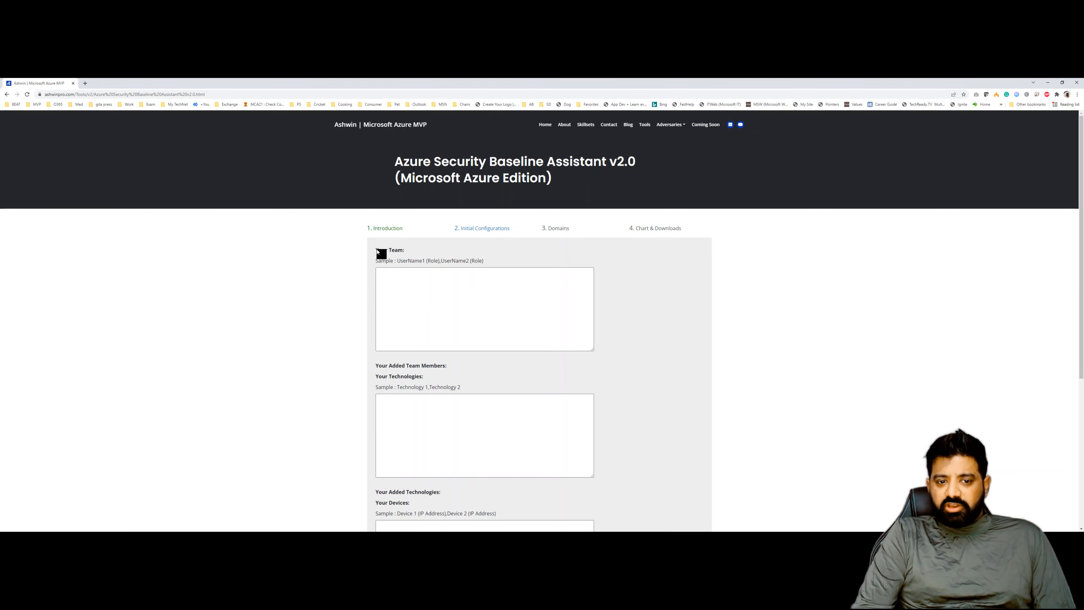
drag(398, 261, 494, 265)
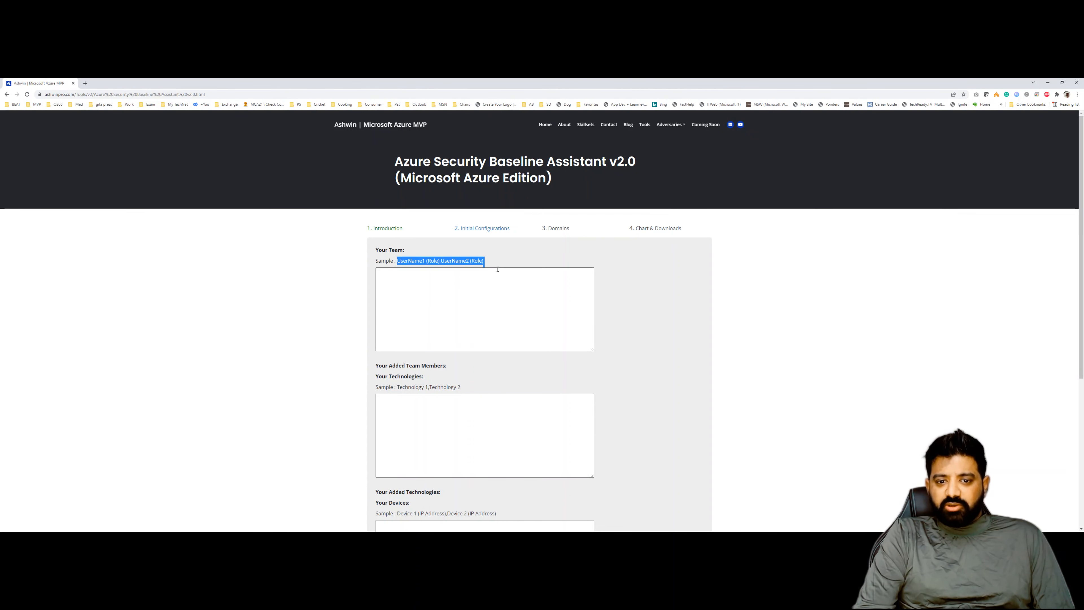
key(ctrl+c)
click(440, 286)
key(ctrl+v)
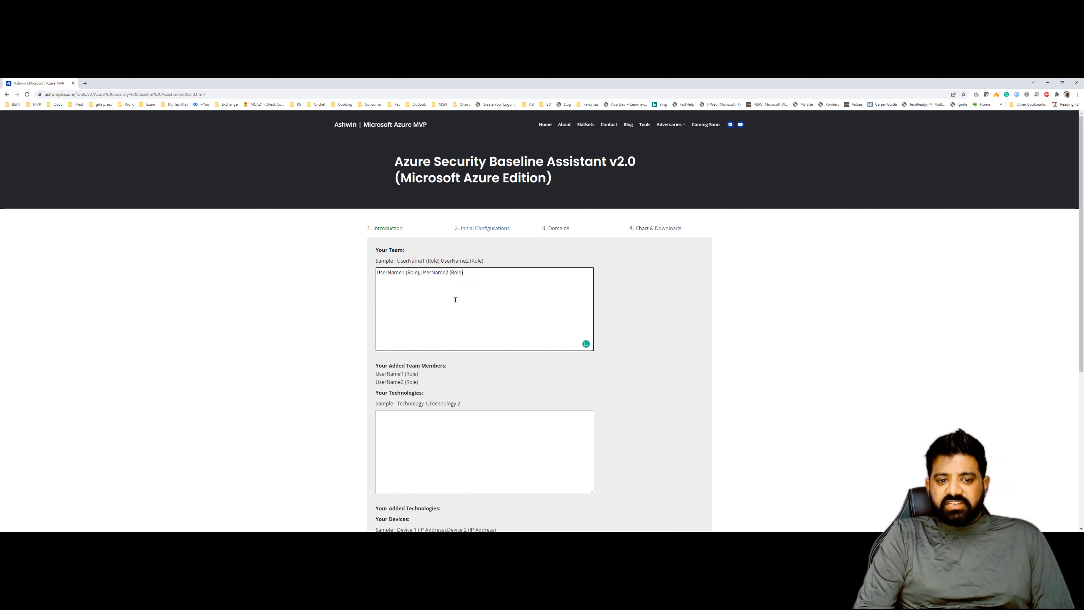
- Fill the technologies box with the sample Technology 1,Technology 2
drag(400, 403, 472, 407)
click(401, 407)
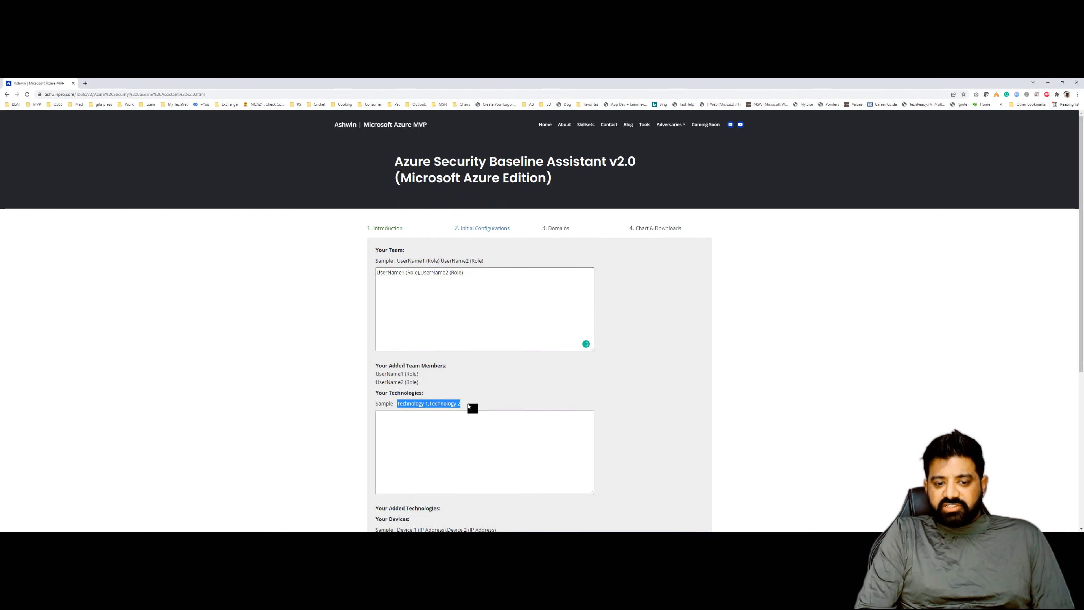
key(ctrl+c)
click(432, 439)
key(ctrl+v)
- Fill the devices box with the sample Device 1 (IP Address),Device 2 (IP Address)
scroll(432, 440, down, 4)
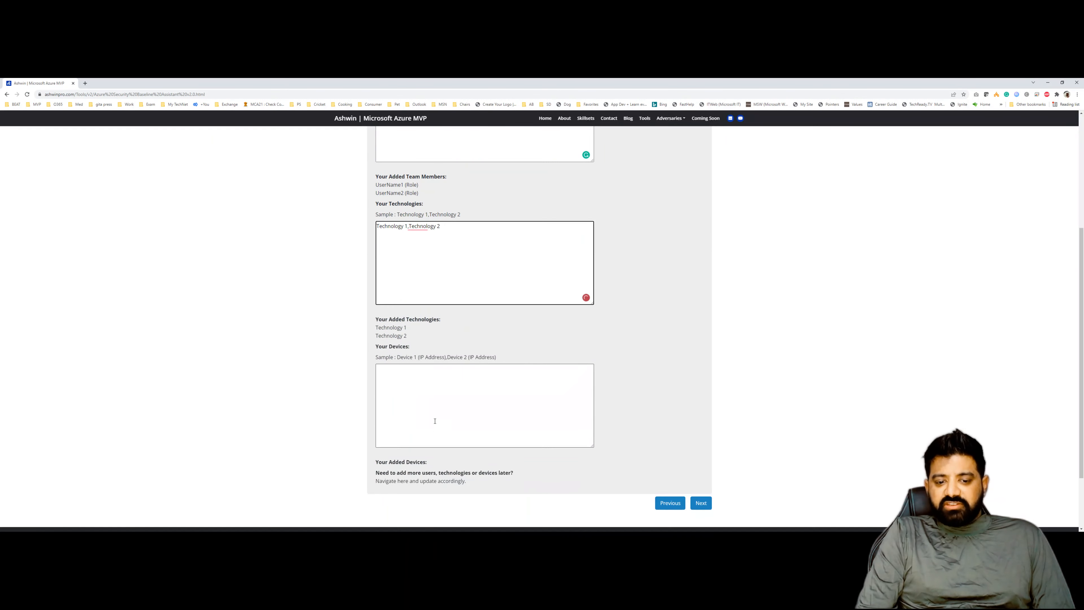
drag(399, 359, 507, 364)
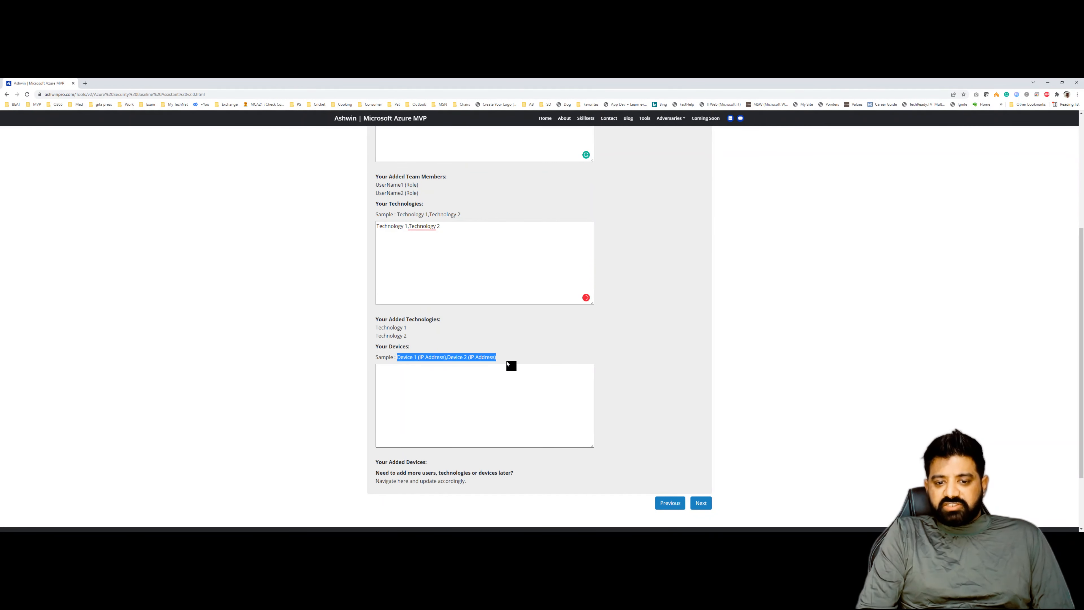
key(ctrl+c)
click(467, 374)
key(ctrl+v)
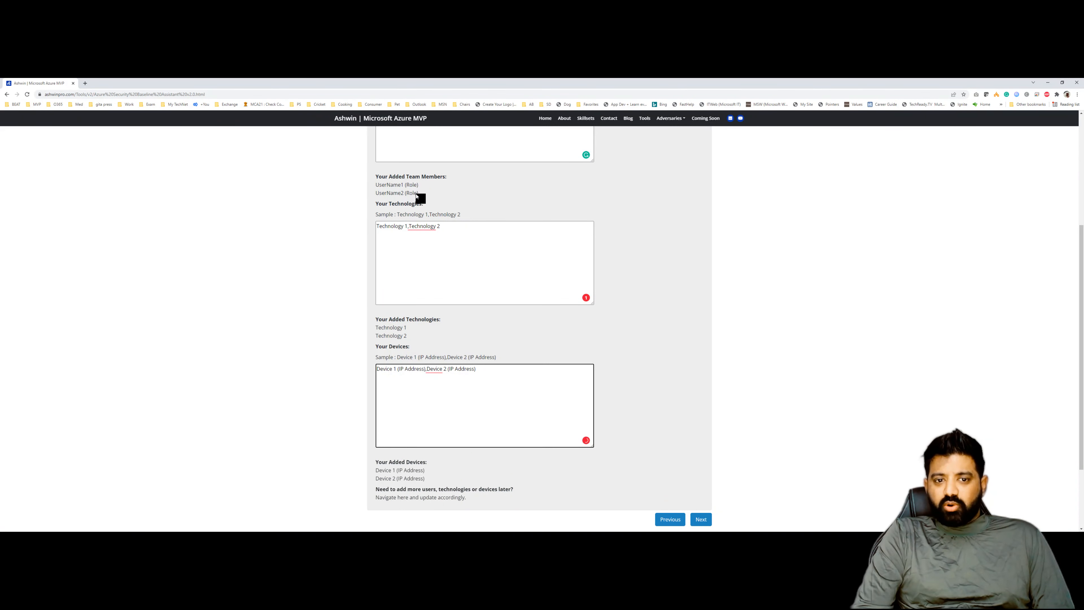
- Remove the trailing comma at the end of the team entry
triple_click(405, 338)
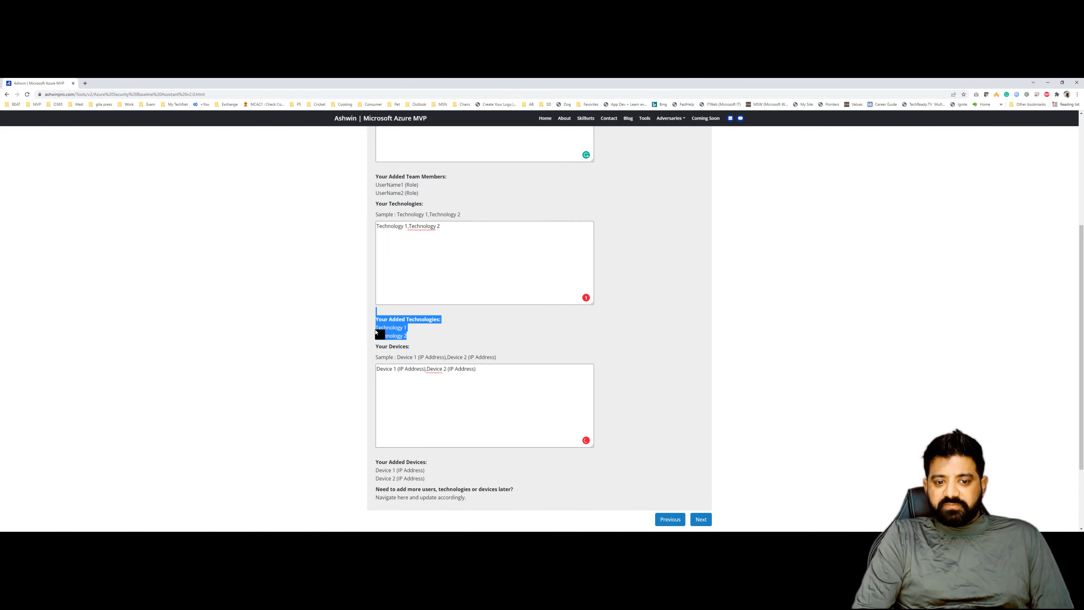
click(390, 337)
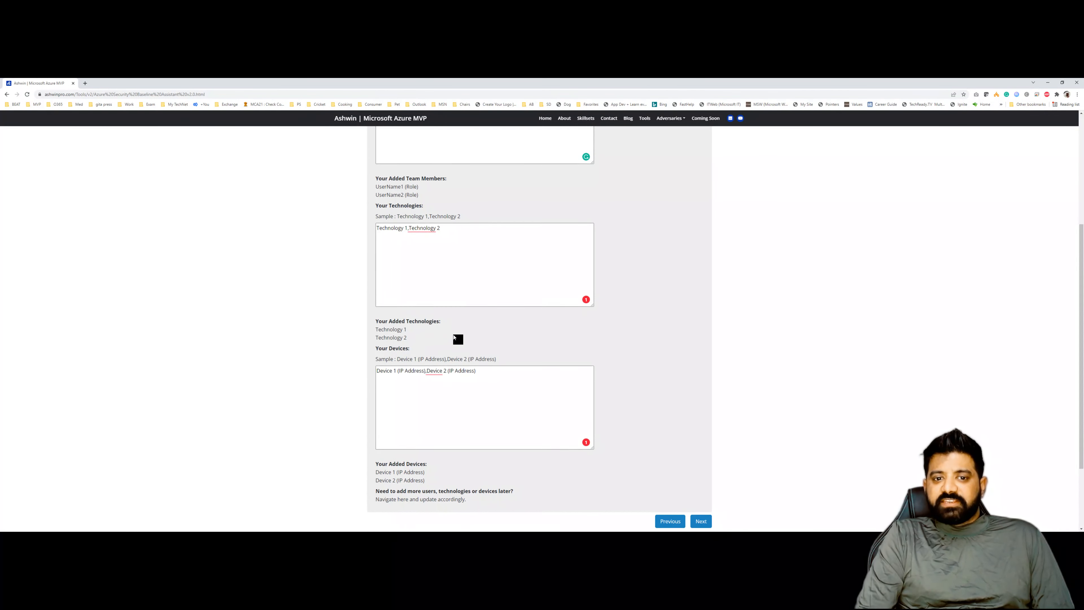
scroll(457, 339, up, 3)
click(475, 210)
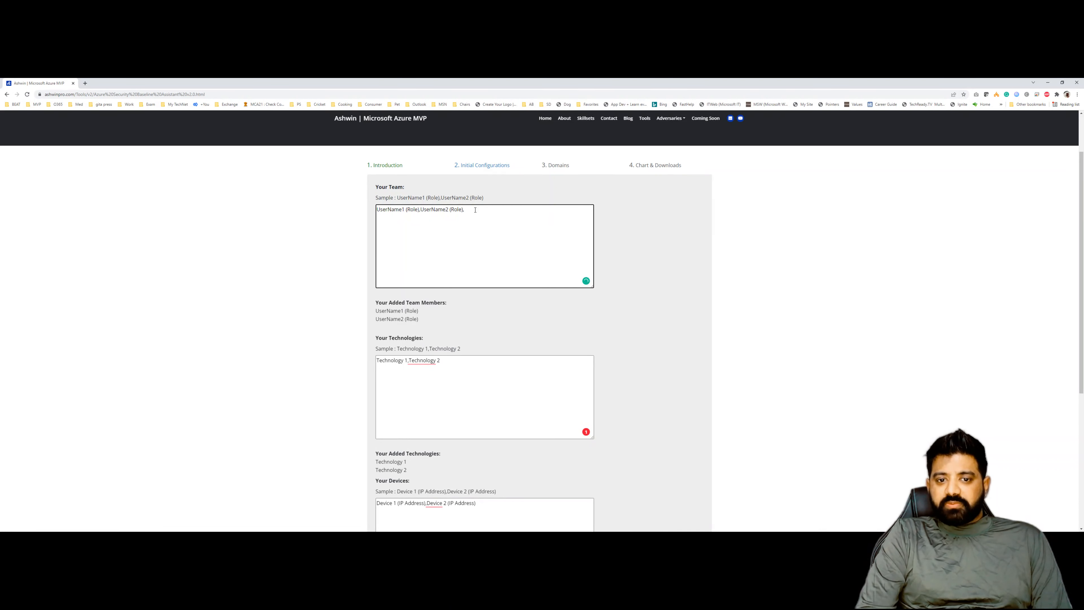
key(BackSpace)
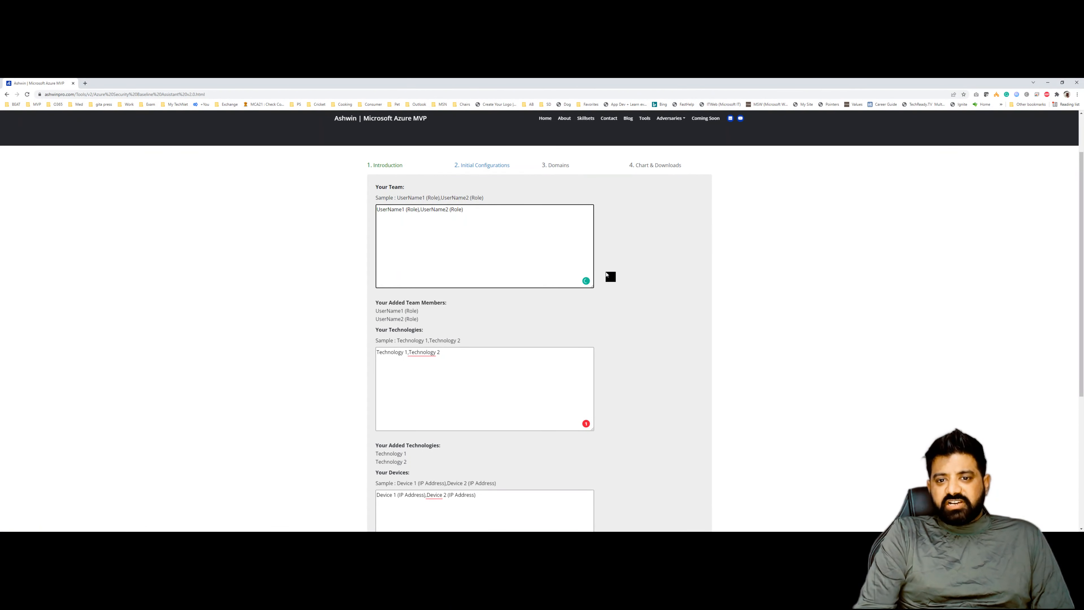
- Open the Domains step and select the Governance and Strategy (GS) domain
click(559, 168)
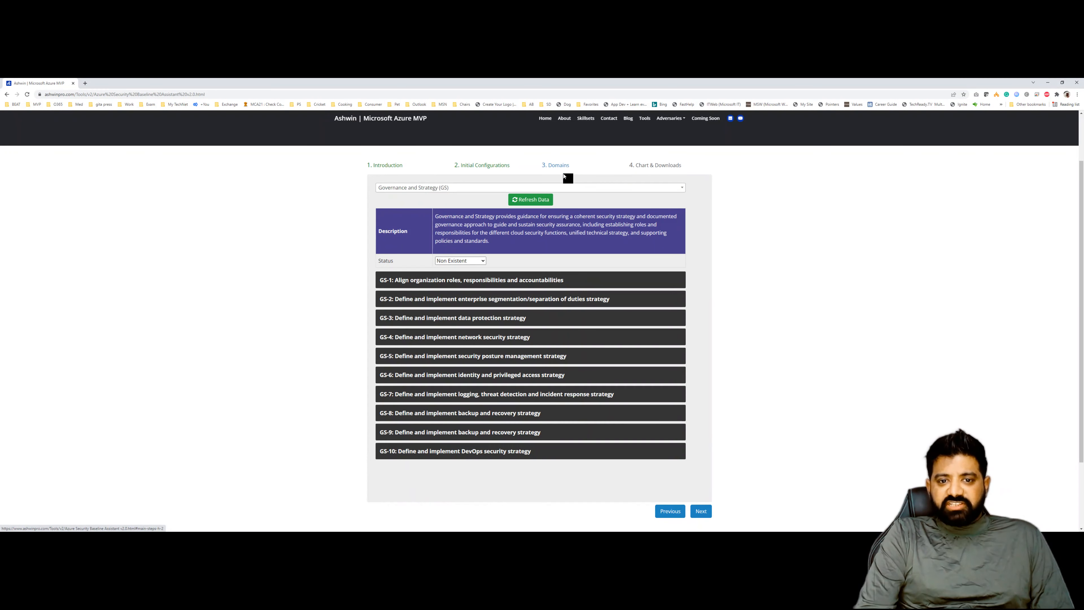
click(475, 191)
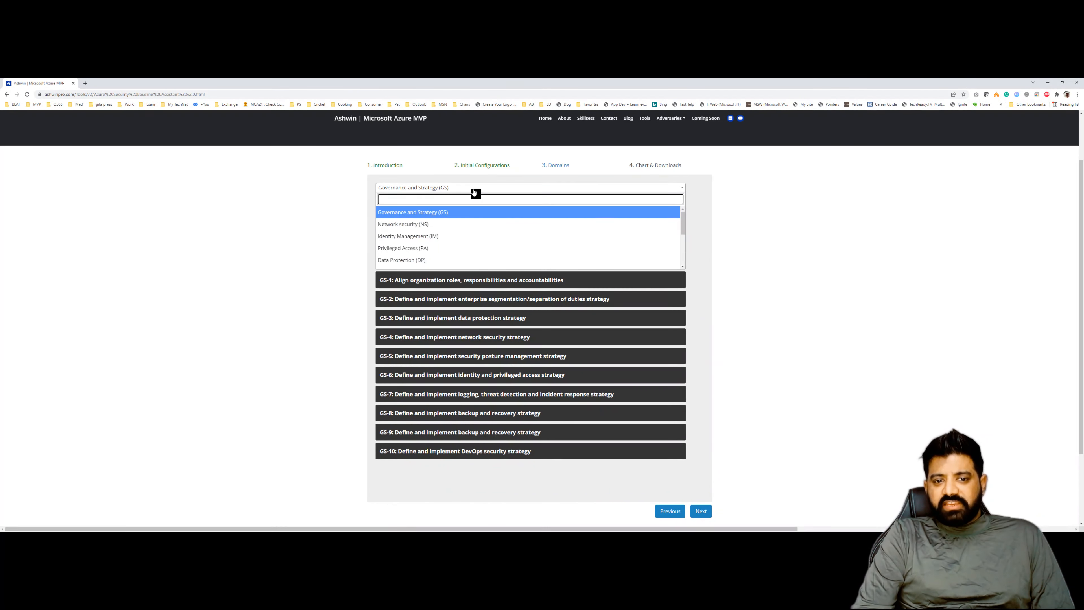
click(446, 213)
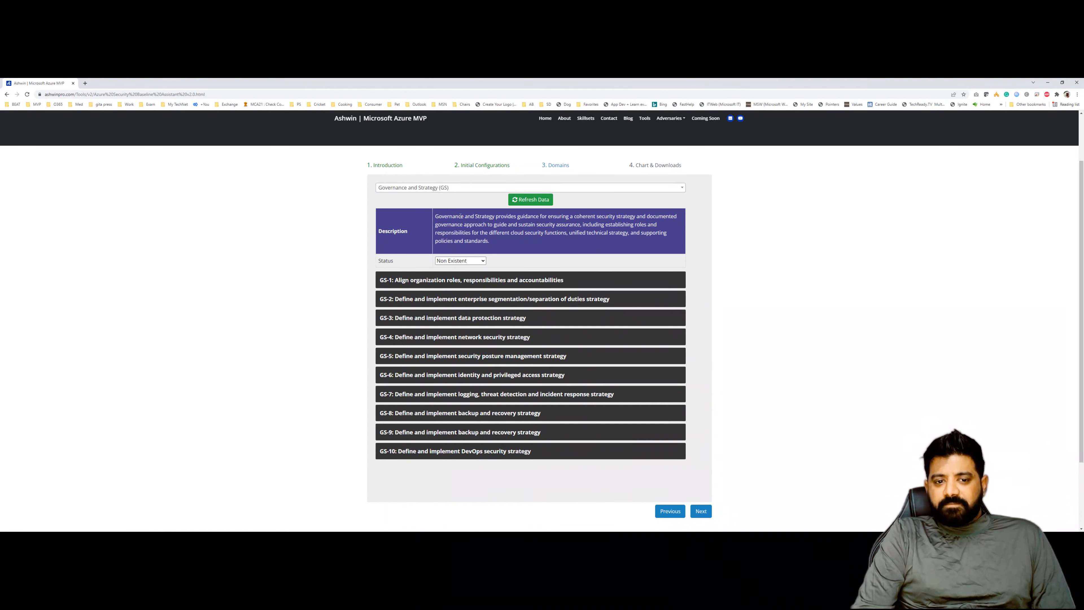
drag(436, 216, 501, 250)
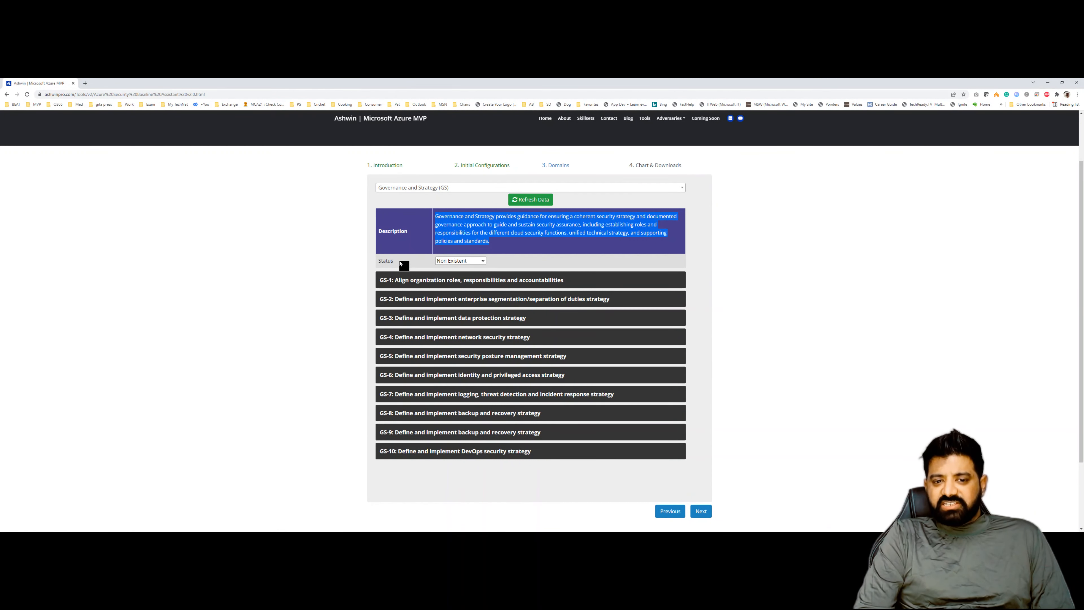
click(495, 246)
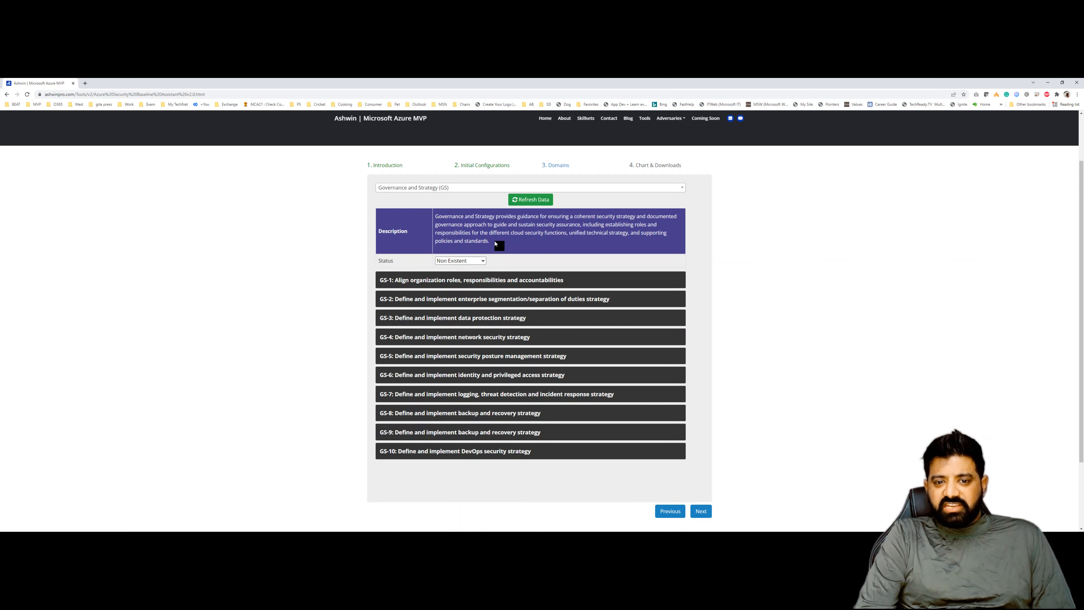
- Expand GS-1 and its 17.2 Deliver Training to Fill the Skills Gap control, setting the phase to Identify
click(462, 280)
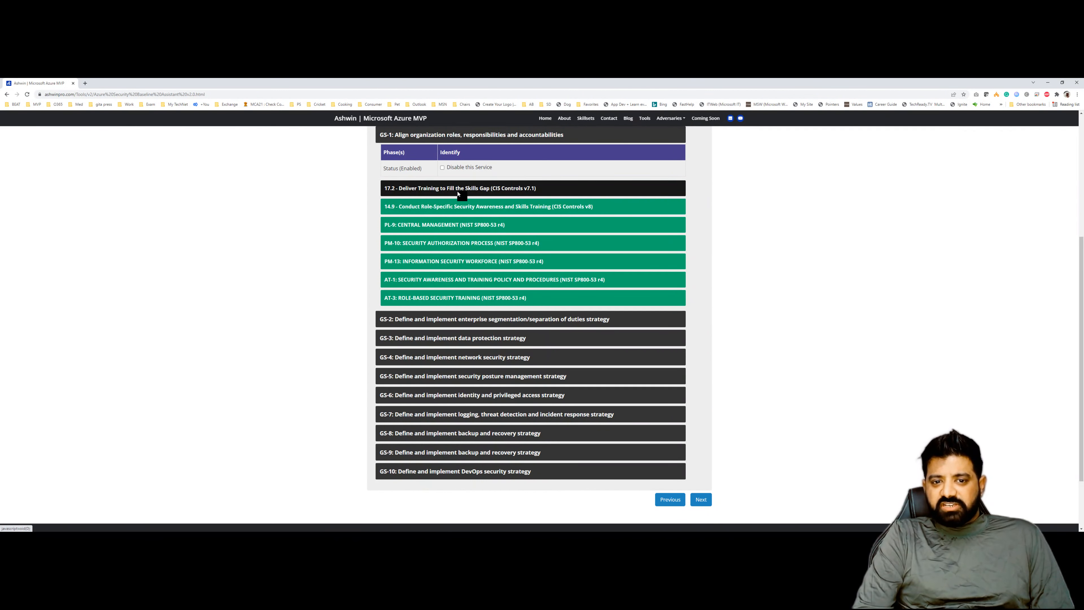
click(457, 193)
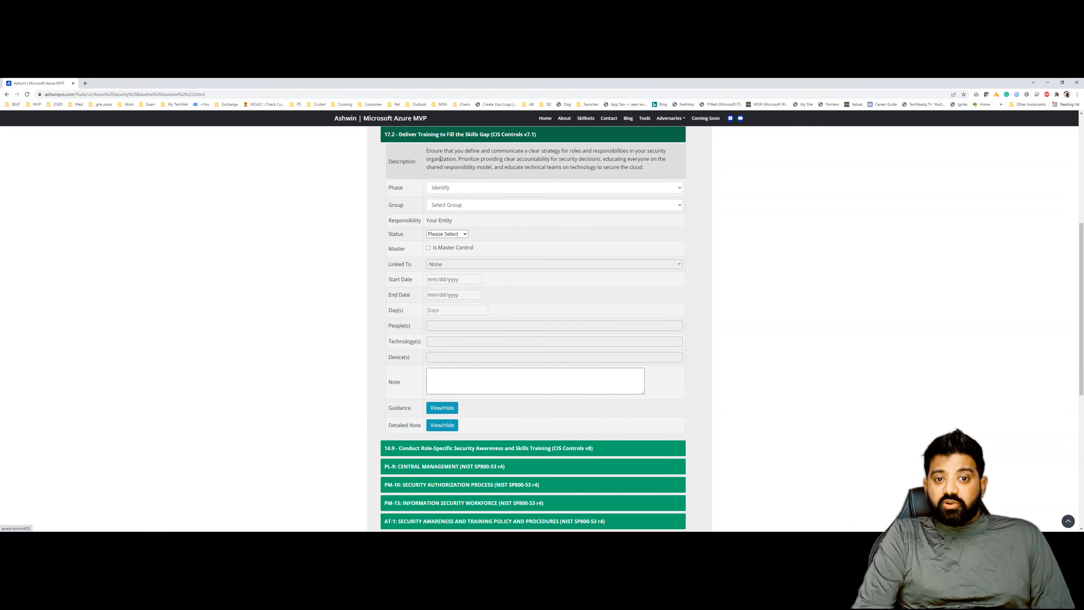
click(444, 188)
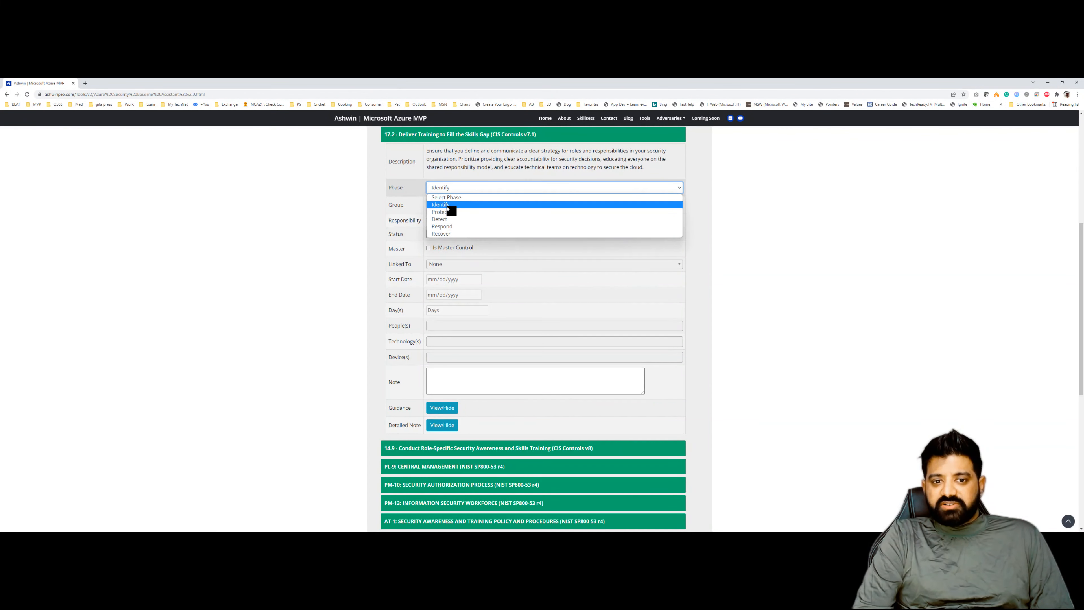
click(447, 206)
click(452, 190)
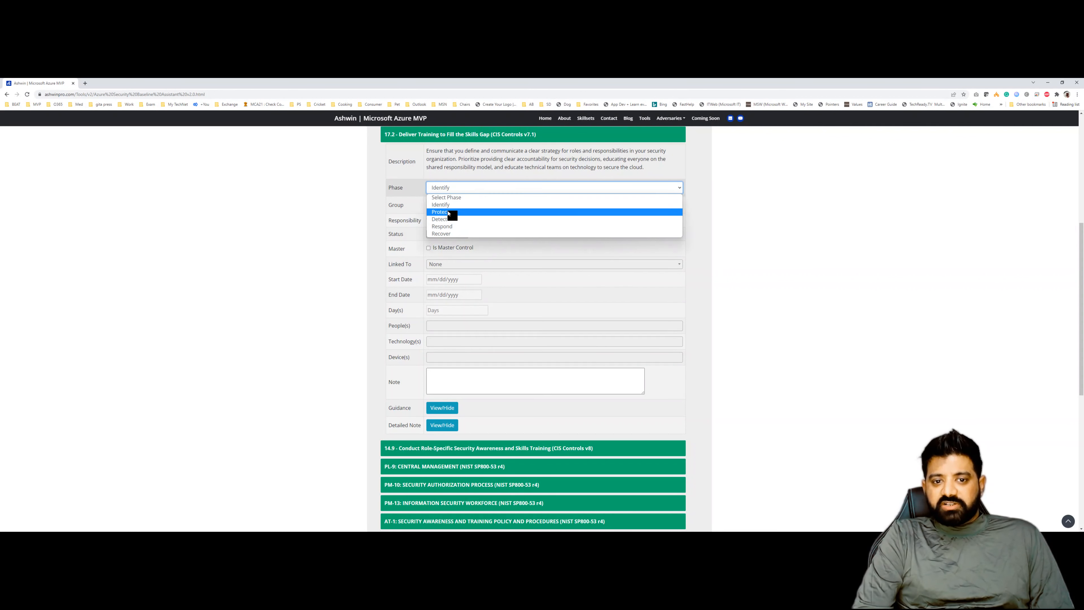
click(448, 212)
click(448, 189)
click(447, 205)
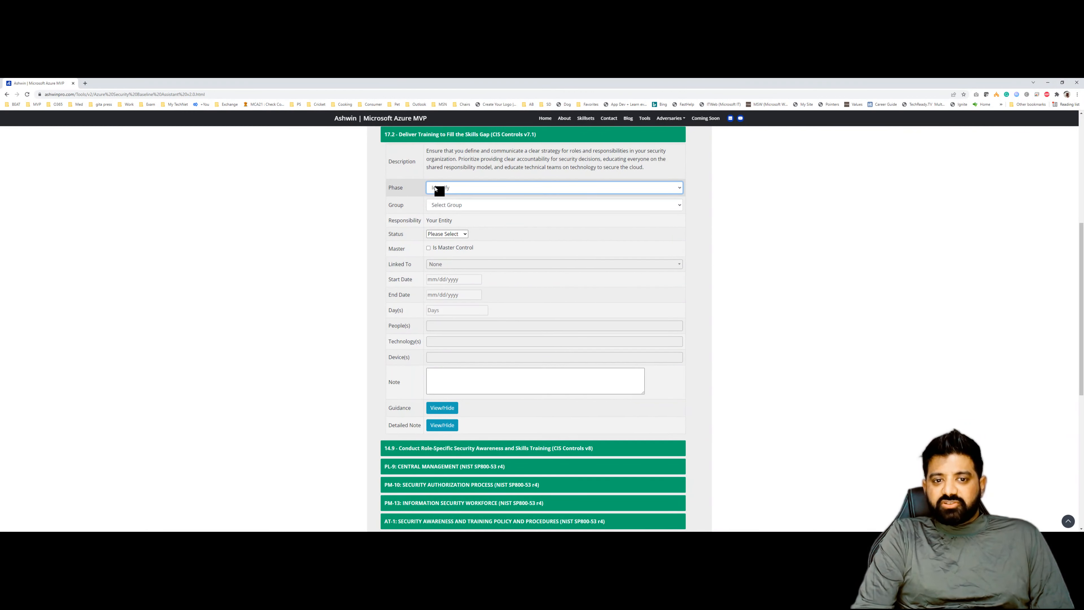
click(450, 206)
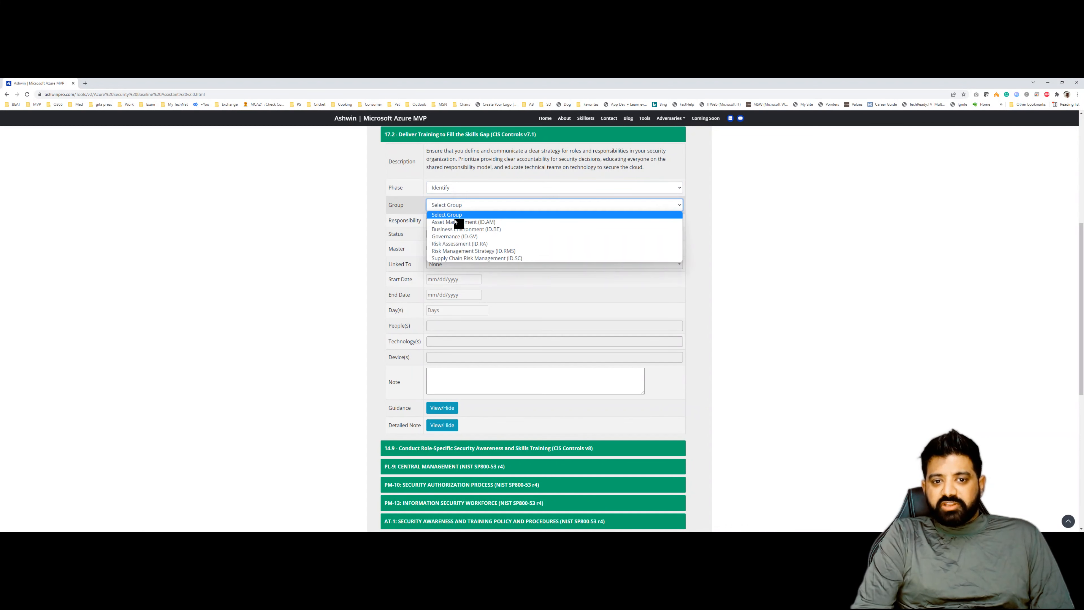
click(457, 236)
click(443, 192)
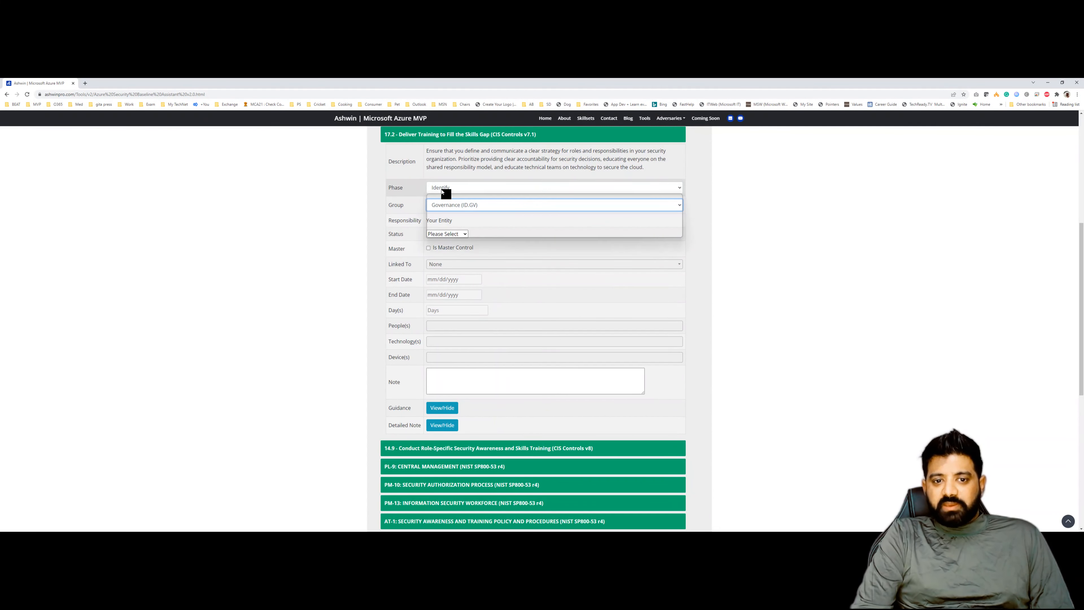
click(445, 216)
click(448, 206)
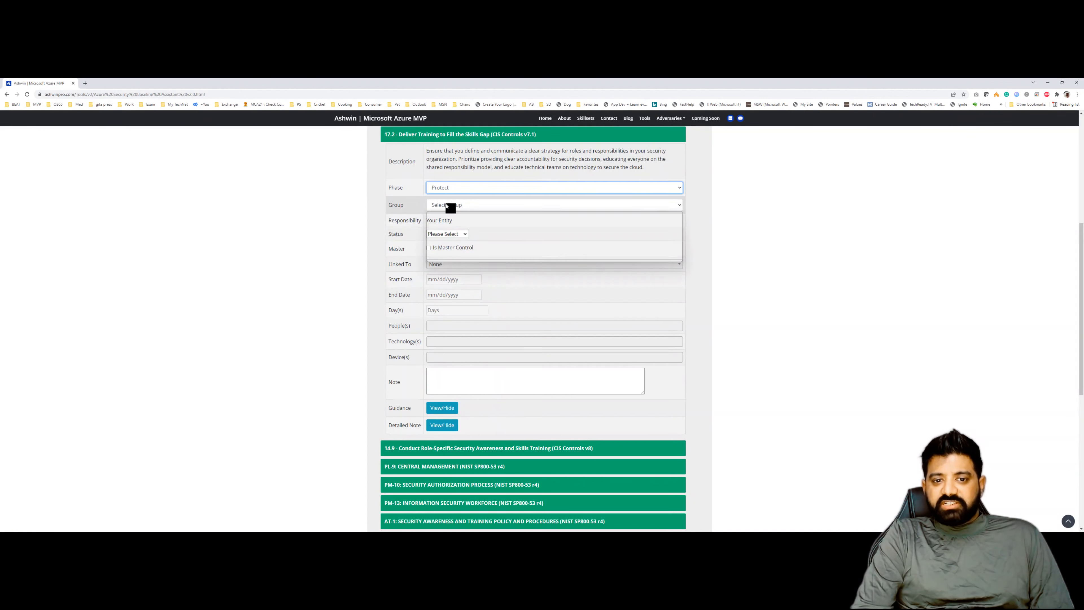
click(448, 187)
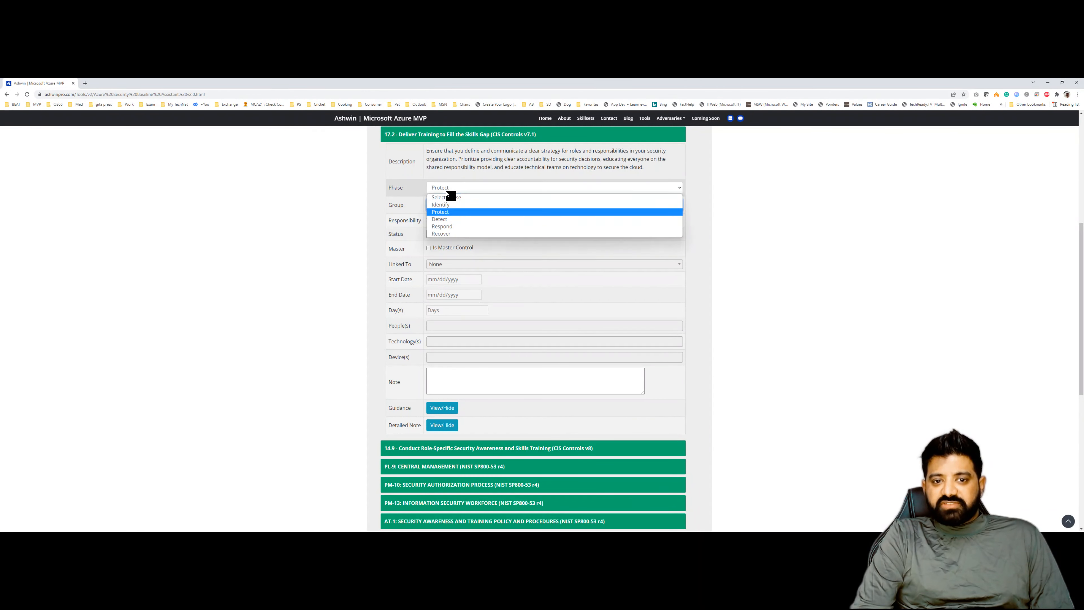
click(448, 206)
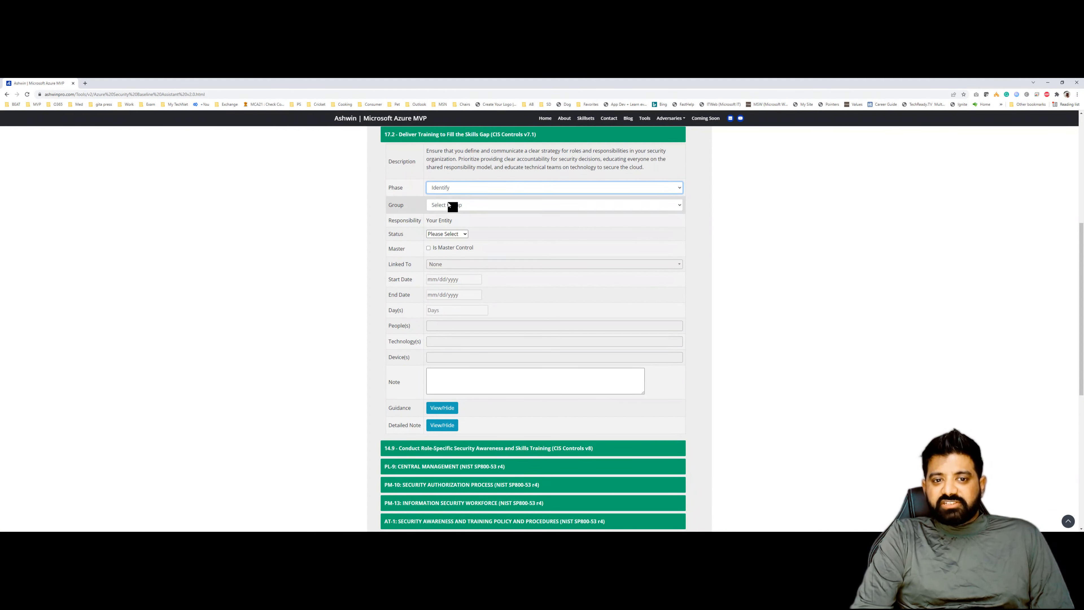
- Set the control's group to Governance (ID.GV) and its status to Completed
click(450, 205)
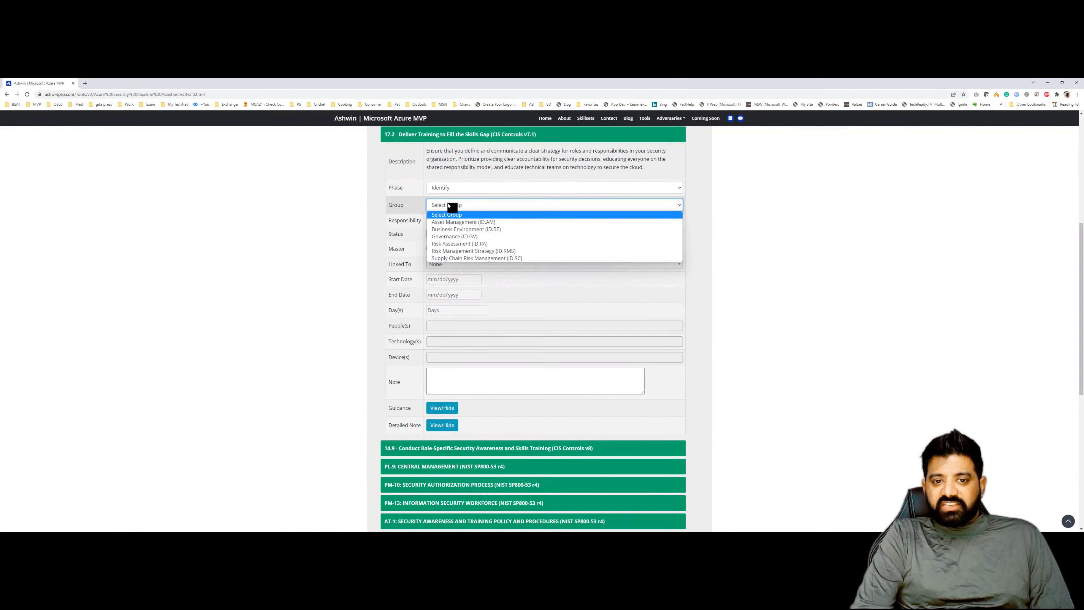
click(455, 238)
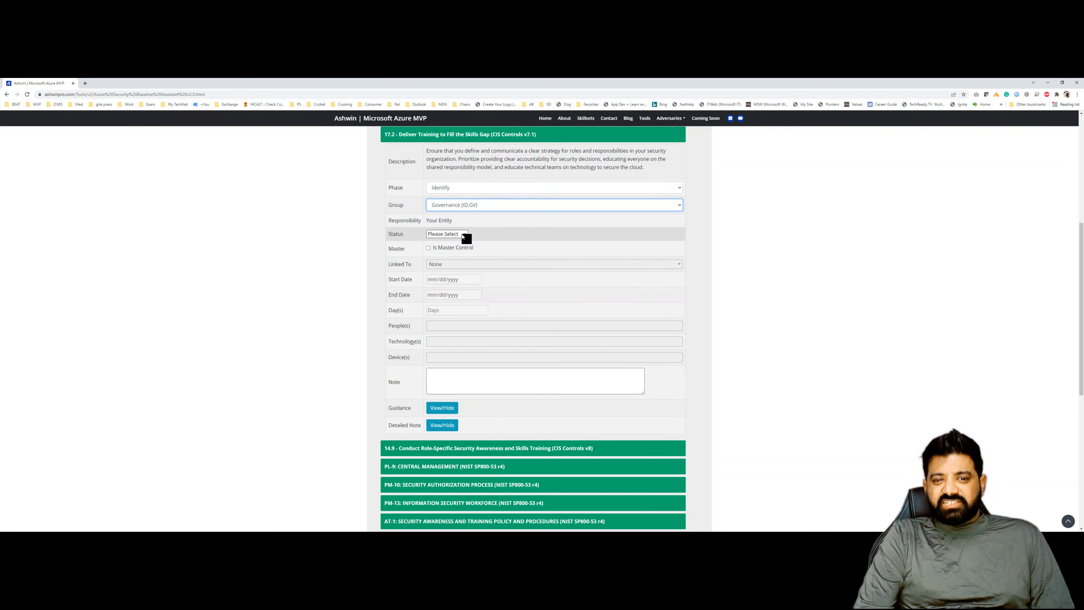
click(463, 234)
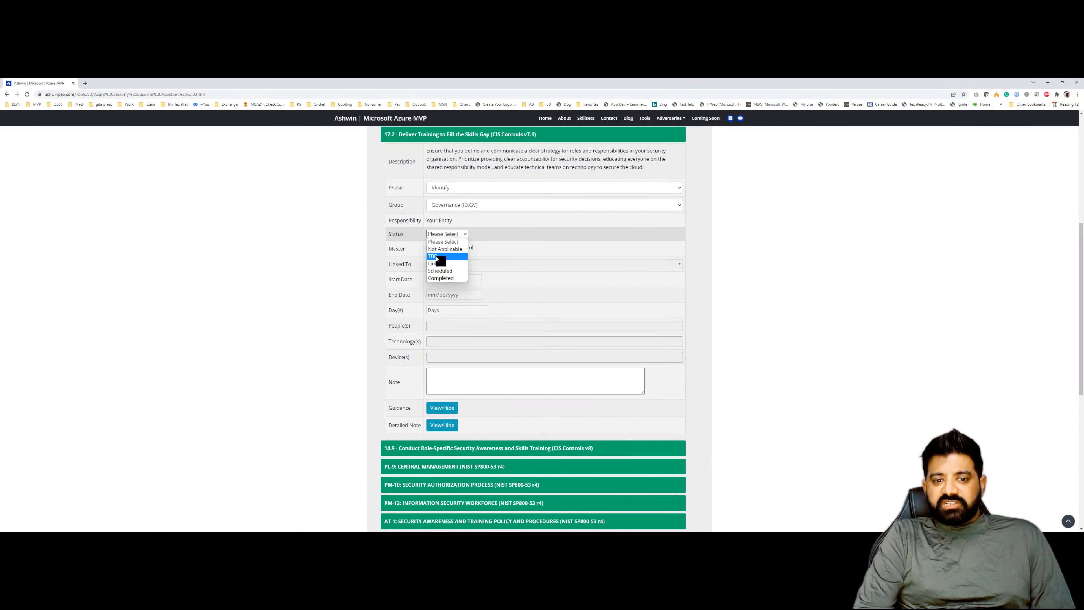
click(449, 278)
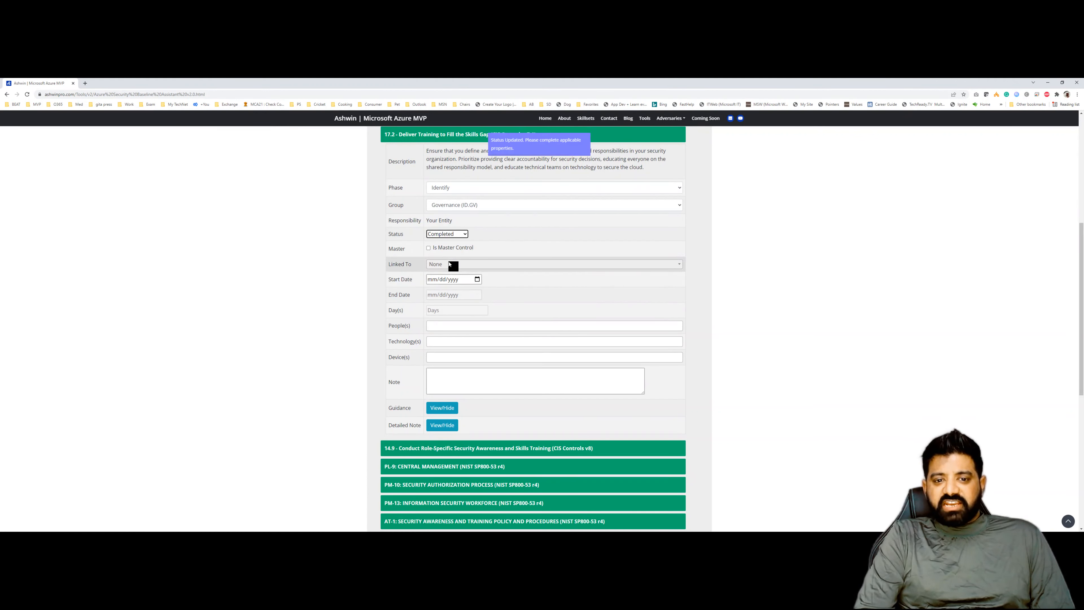
- Set the 17.2 control's start date to 02/28/2022 and its end date to 03/04/2022
click(478, 280)
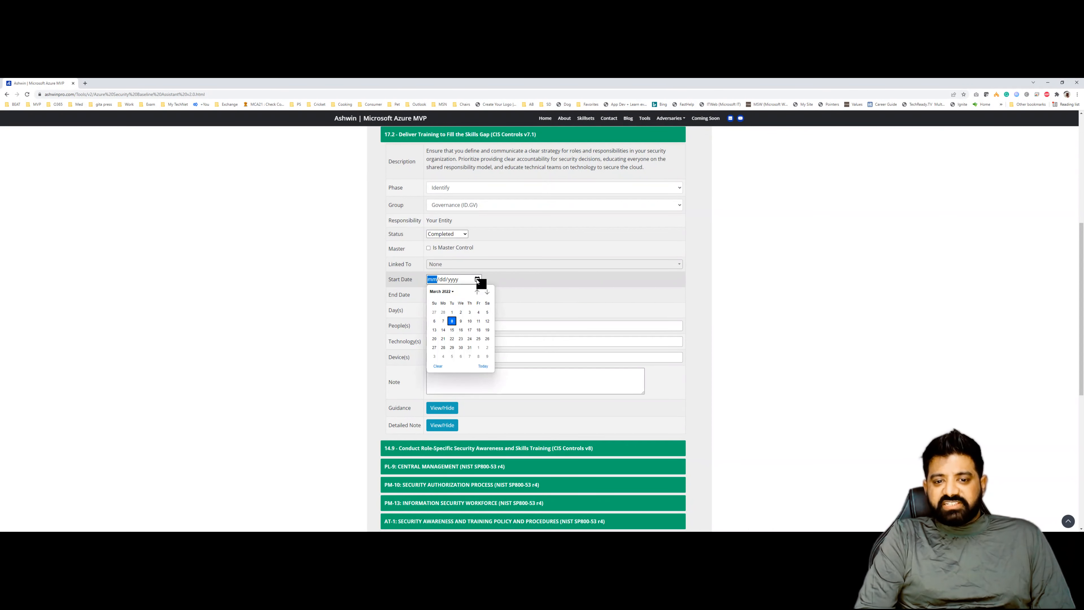
click(442, 313)
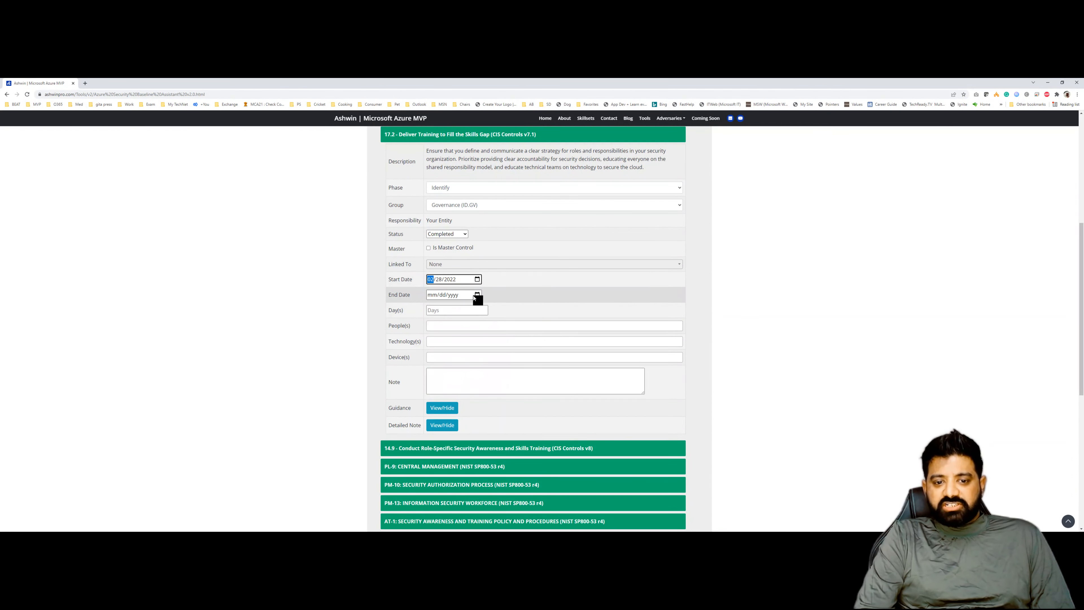
click(477, 294)
click(479, 328)
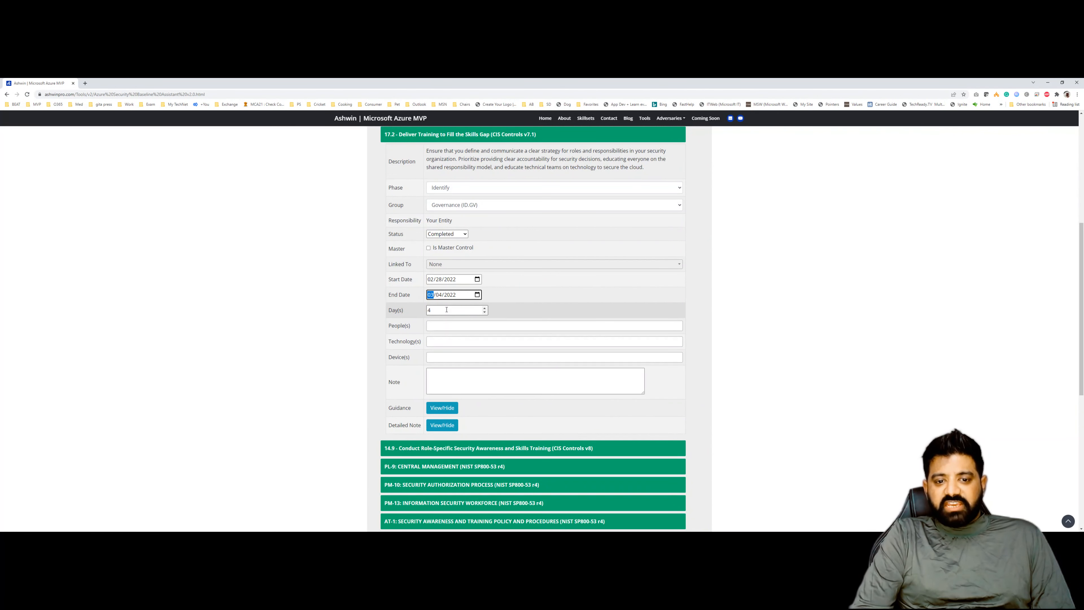
- Assign UserName1 (Role) as the control's people and Technology 1 as its technology
click(441, 324)
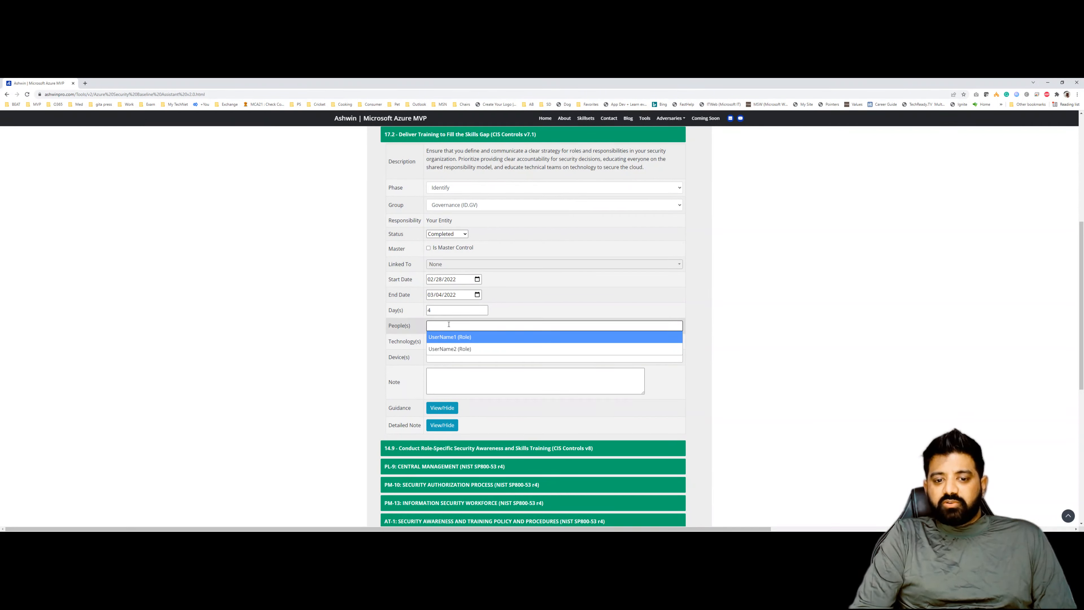
click(449, 337)
click(443, 352)
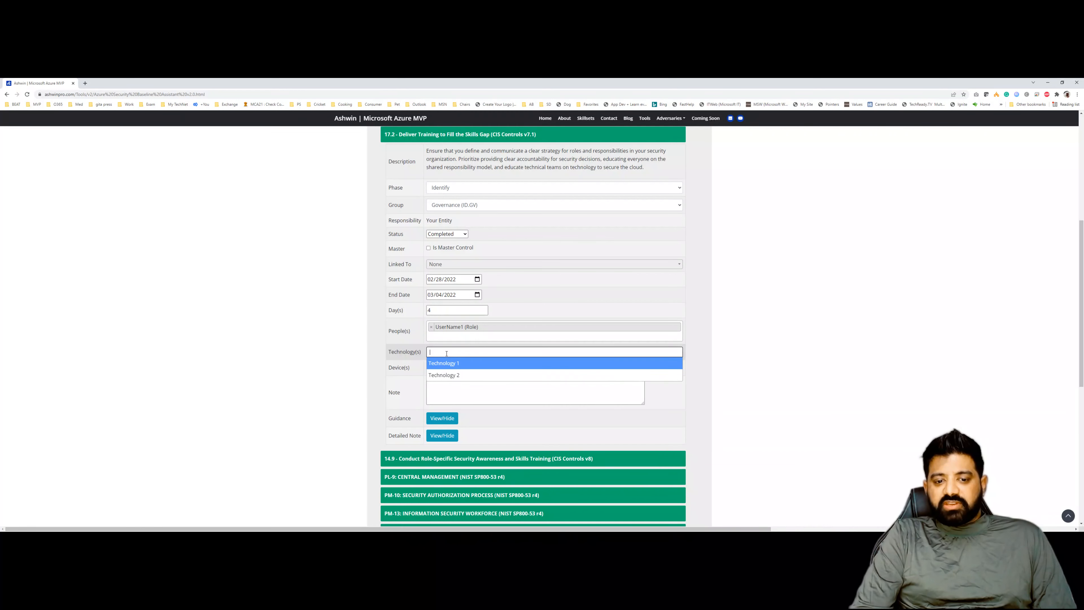
click(453, 364)
- Assign Device 1 (IP Address) as the control's device and enter the note "This is test note"
click(443, 376)
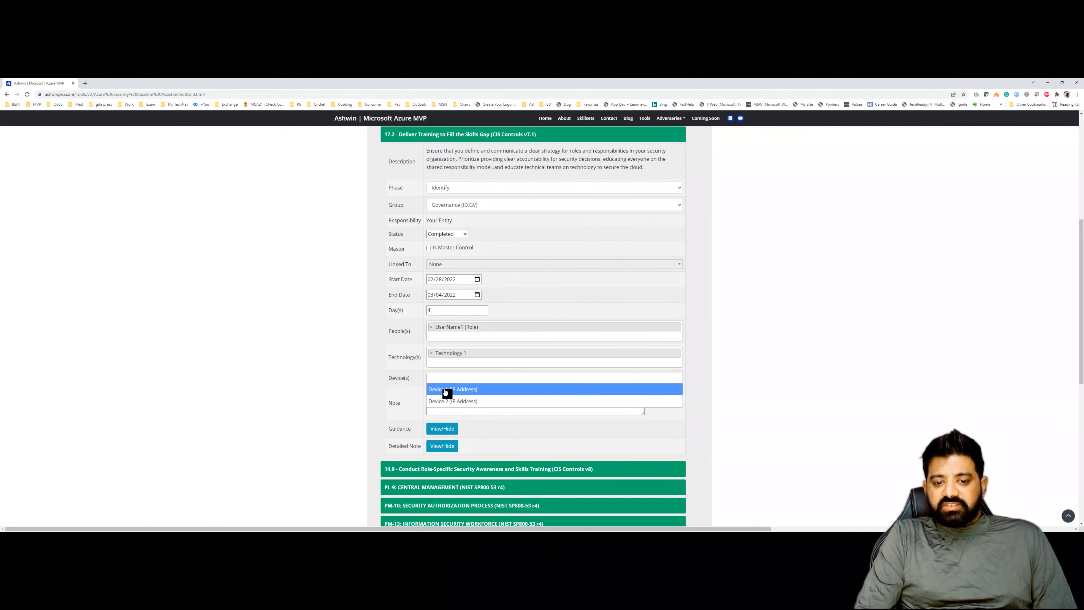
click(445, 390)
click(443, 408)
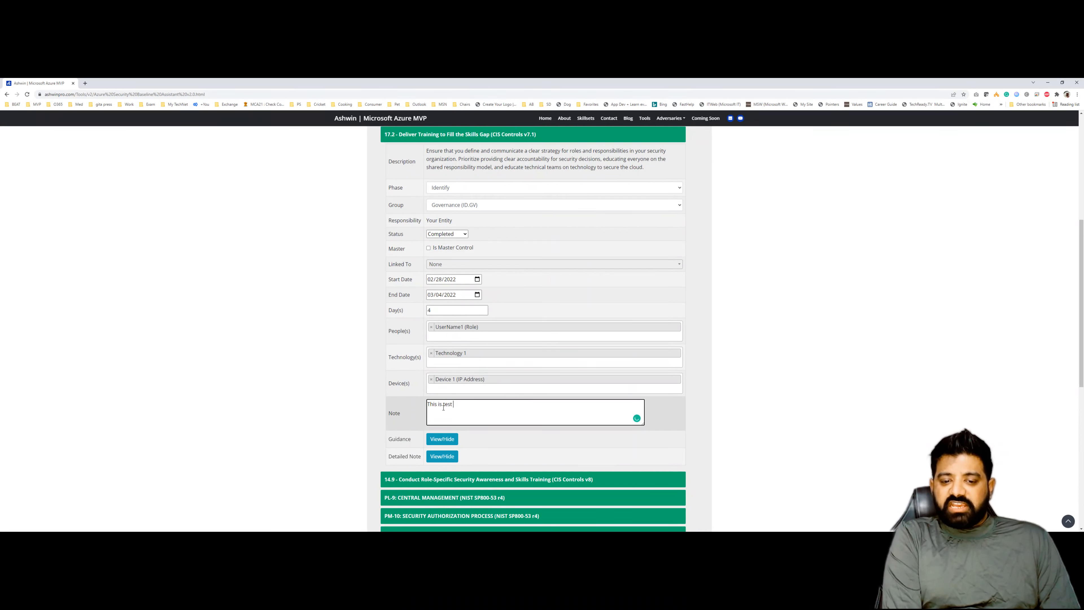
- Copy the note text into the control's Guidance editor and make it bold
triple_click(444, 408)
key(ctrl+c)
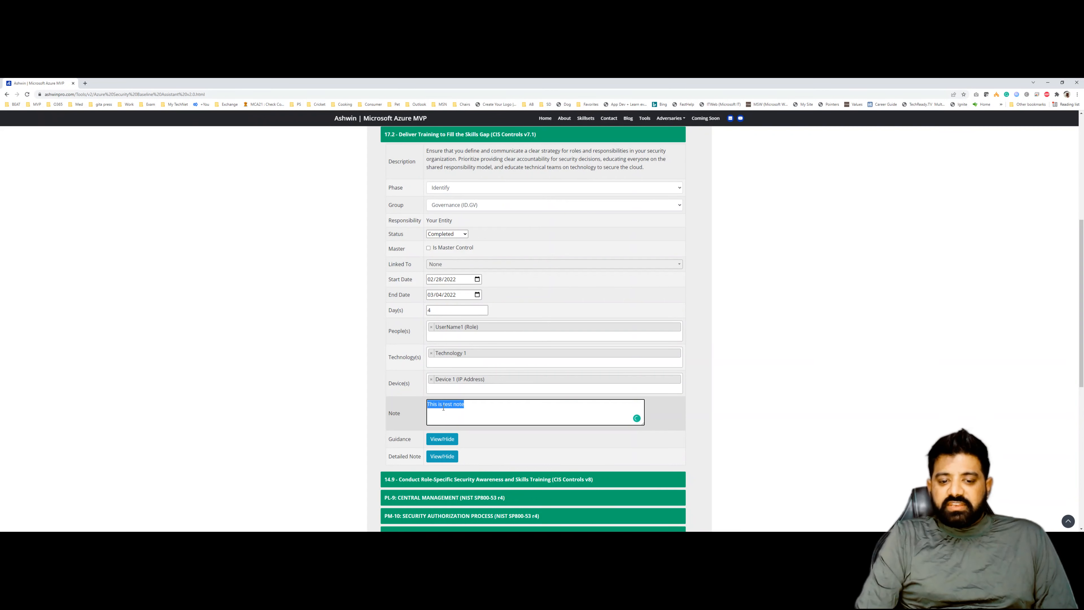
scroll(447, 403, down, 1)
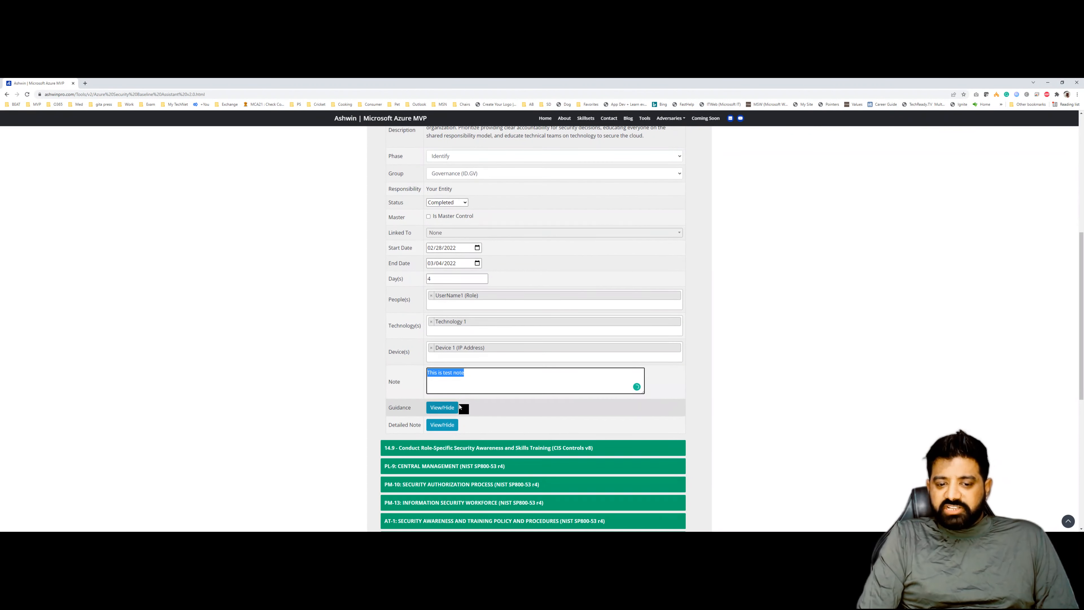
click(448, 406)
click(463, 442)
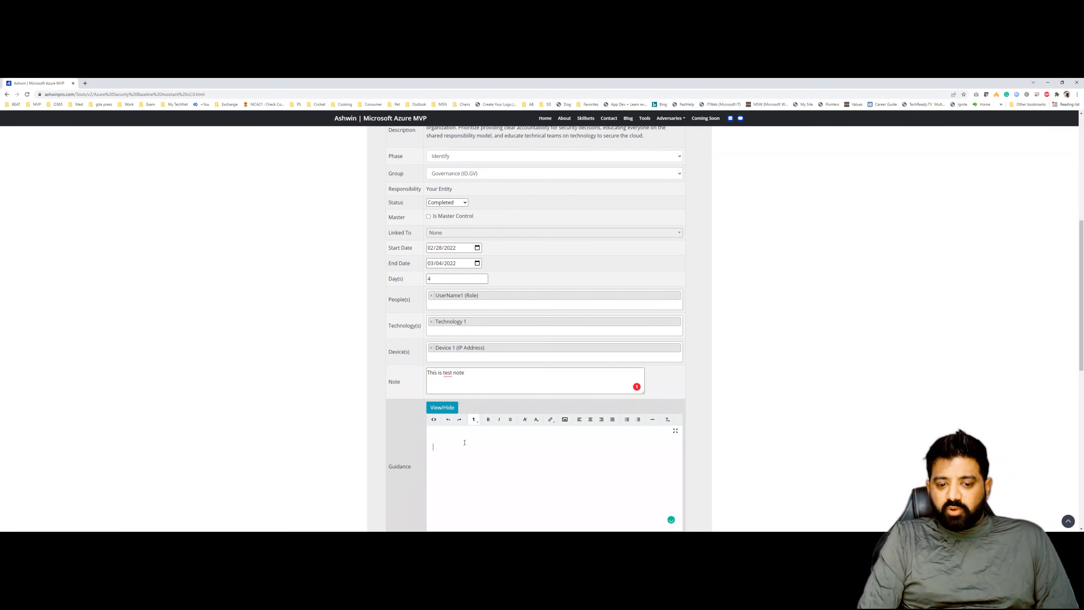
key(ctrl+v)
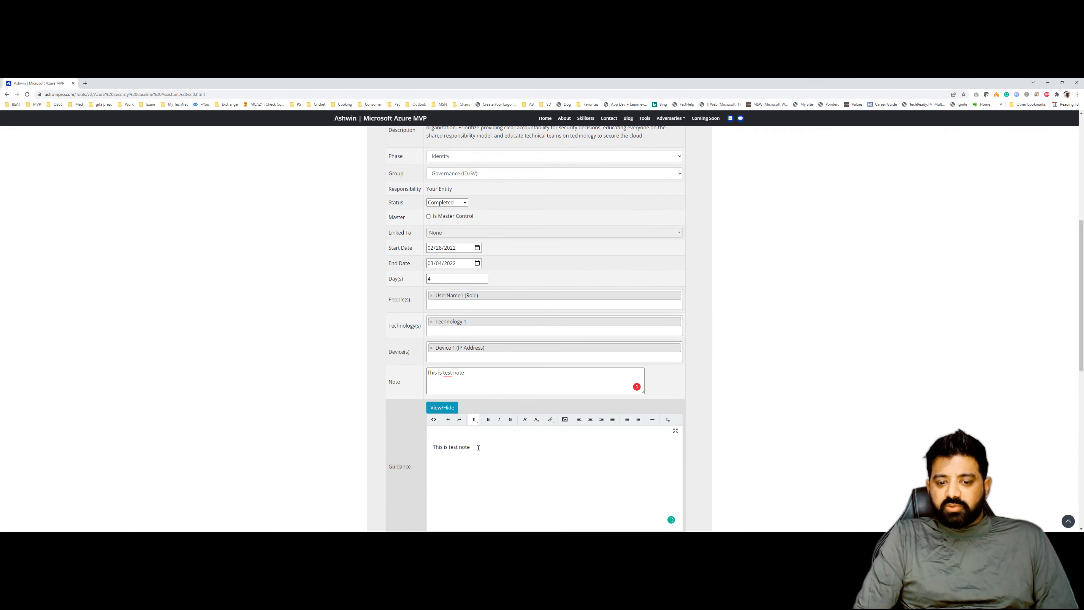
drag(478, 447, 430, 448)
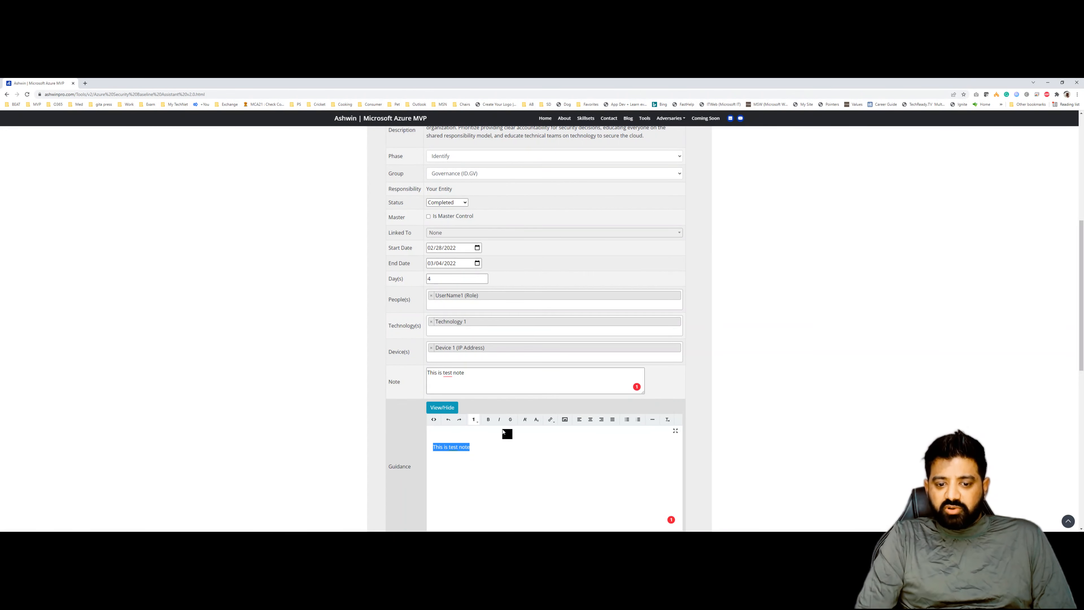
click(489, 446)
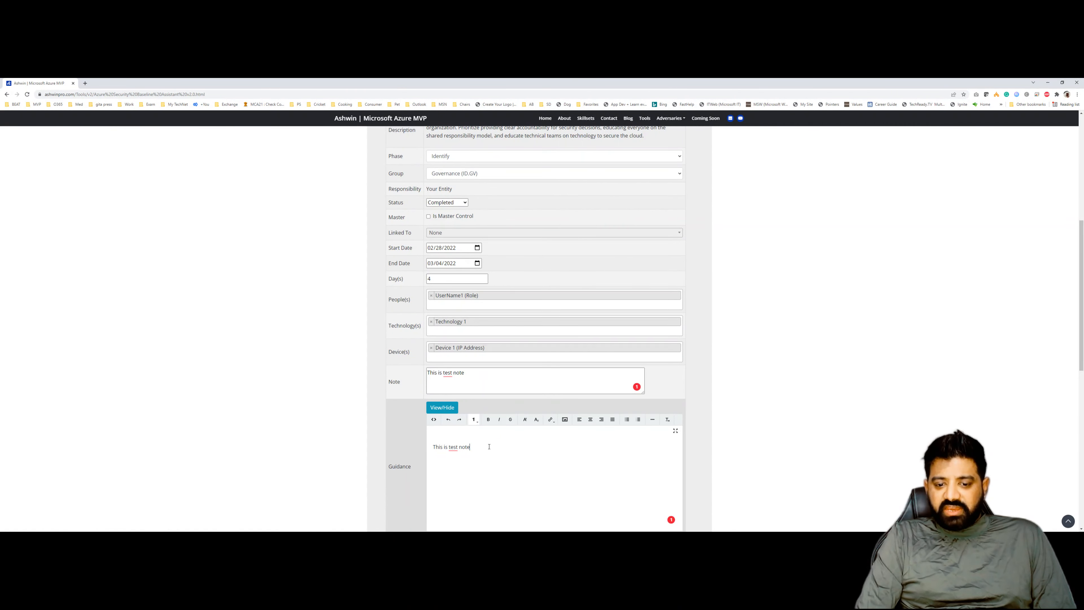
drag(482, 446, 429, 443)
key(ctrl+c)
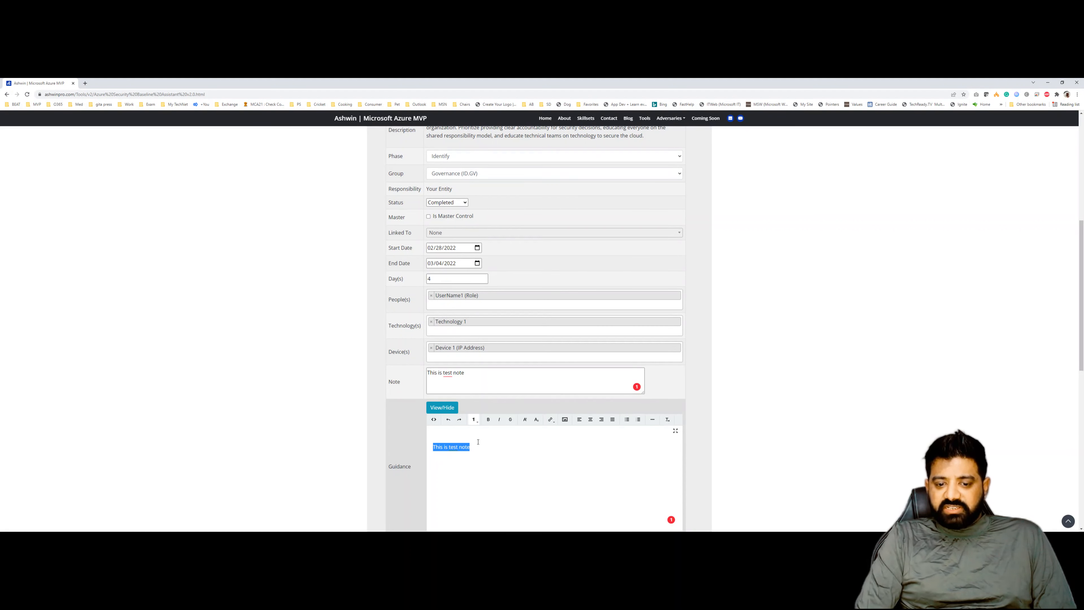
click(489, 419)
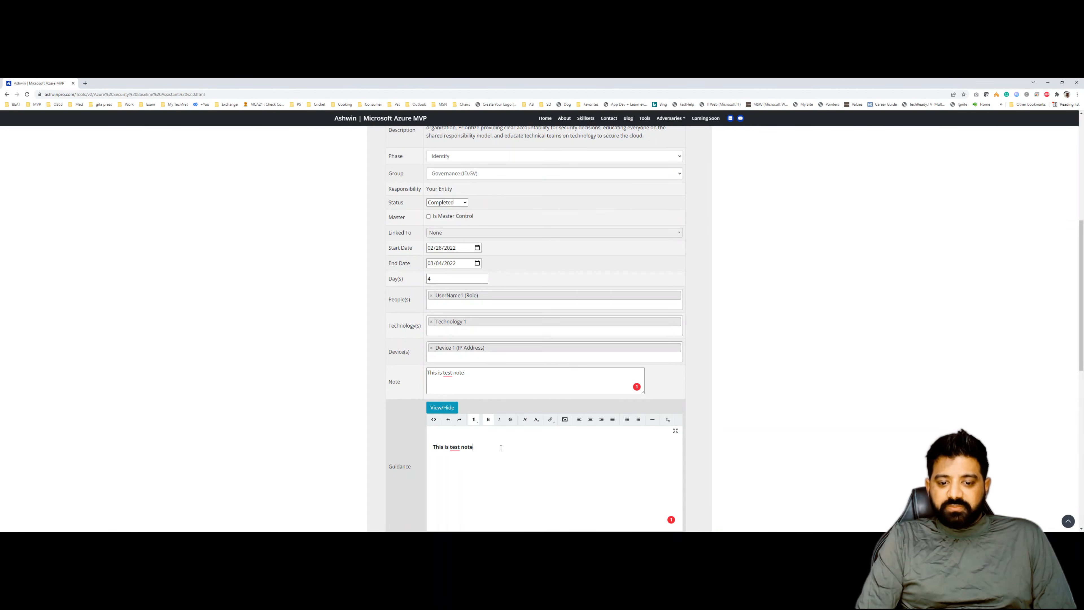
click(444, 406)
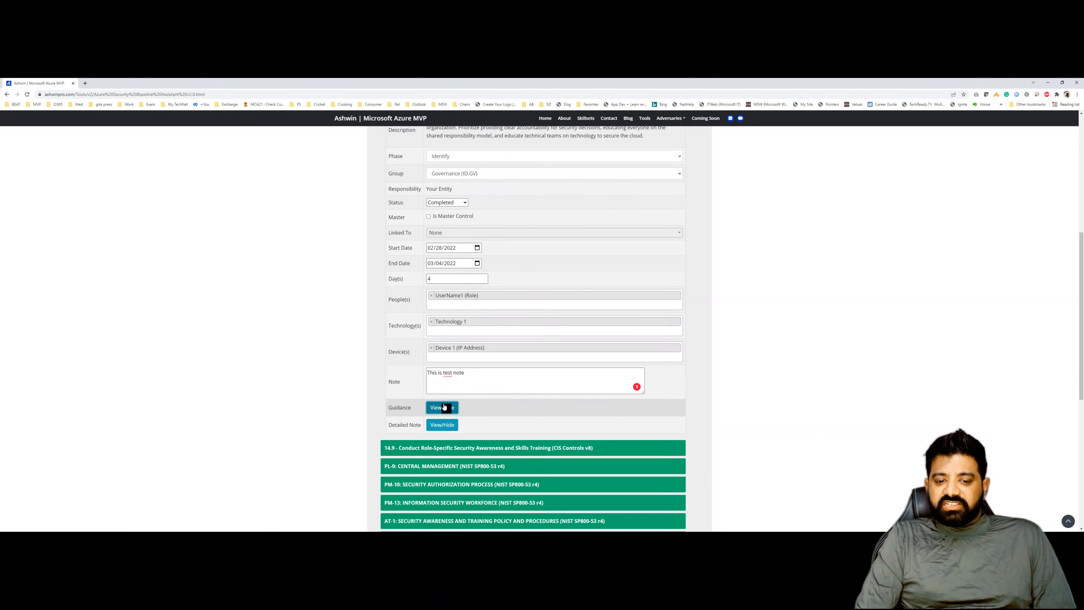
- Paste the note text into the control's Detailed Note editor and make it italic
click(445, 424)
click(466, 463)
key(ctrl+v)
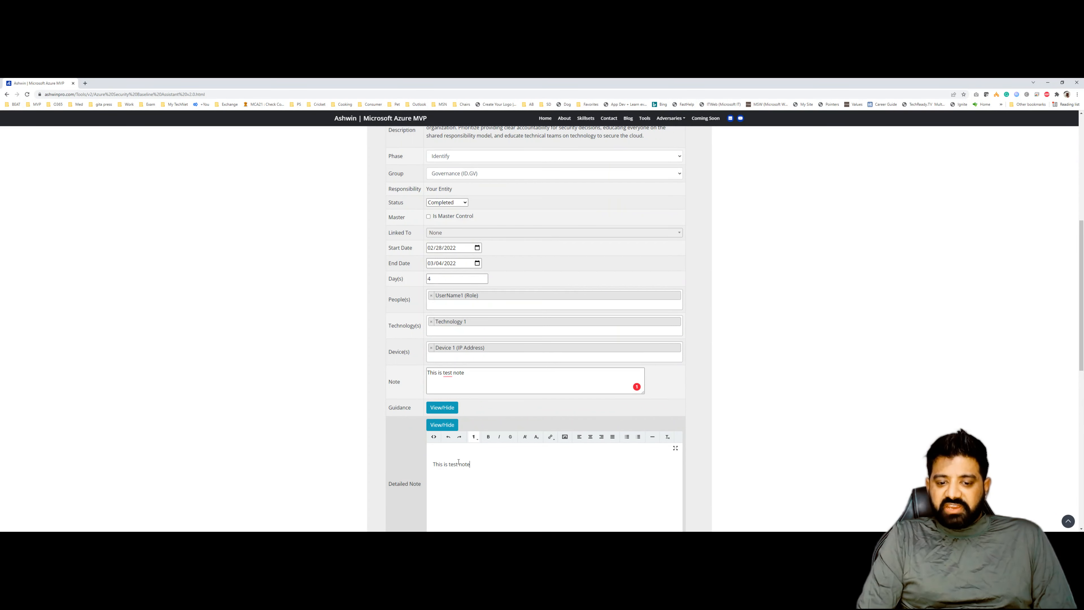
key(ctrl+a)
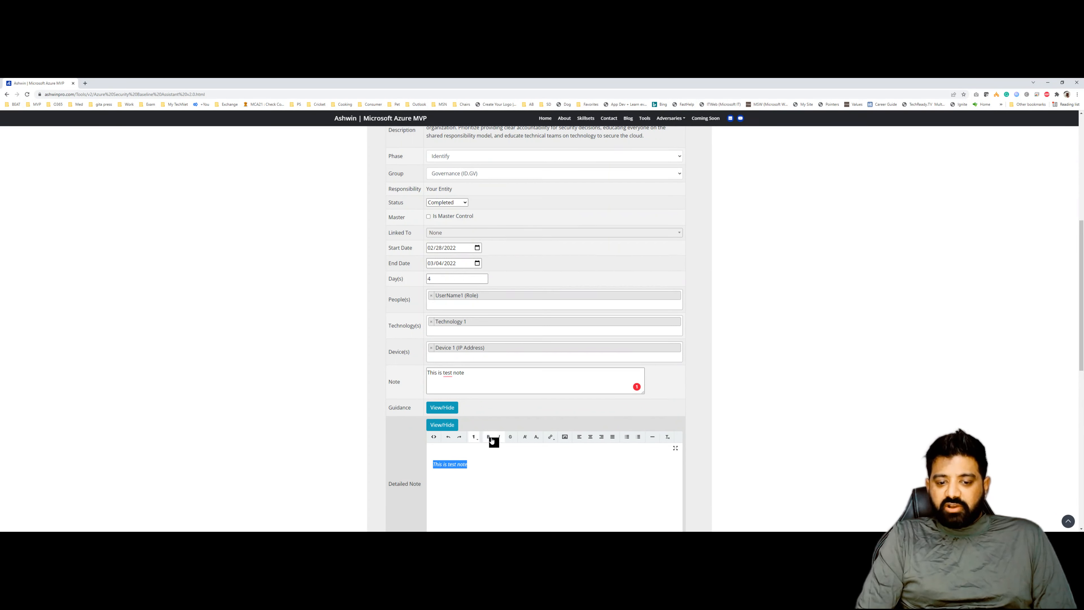
click(482, 466)
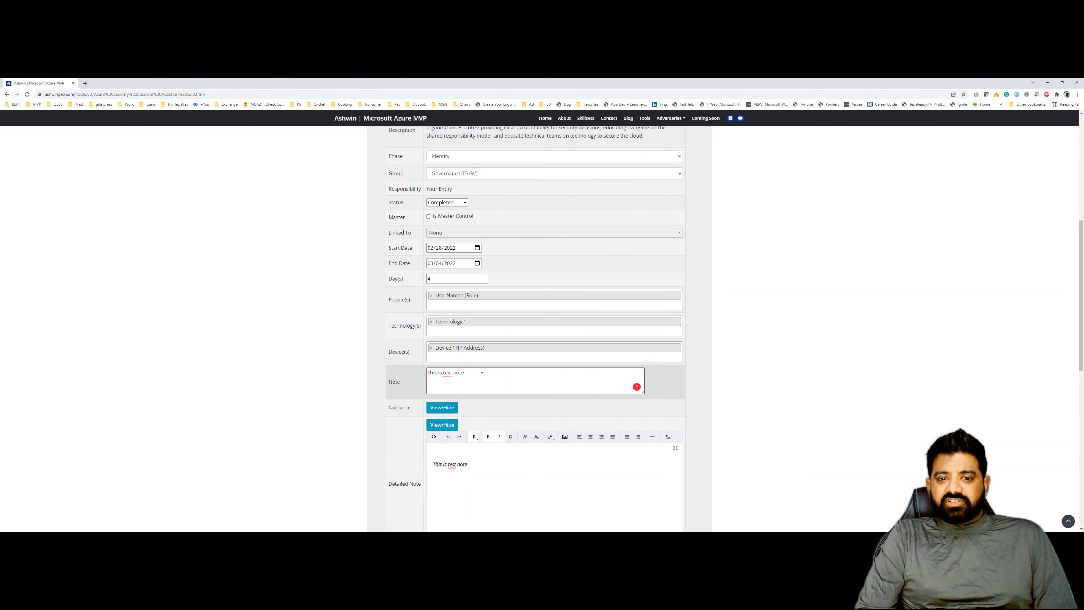
scroll(482, 370, down, 2)
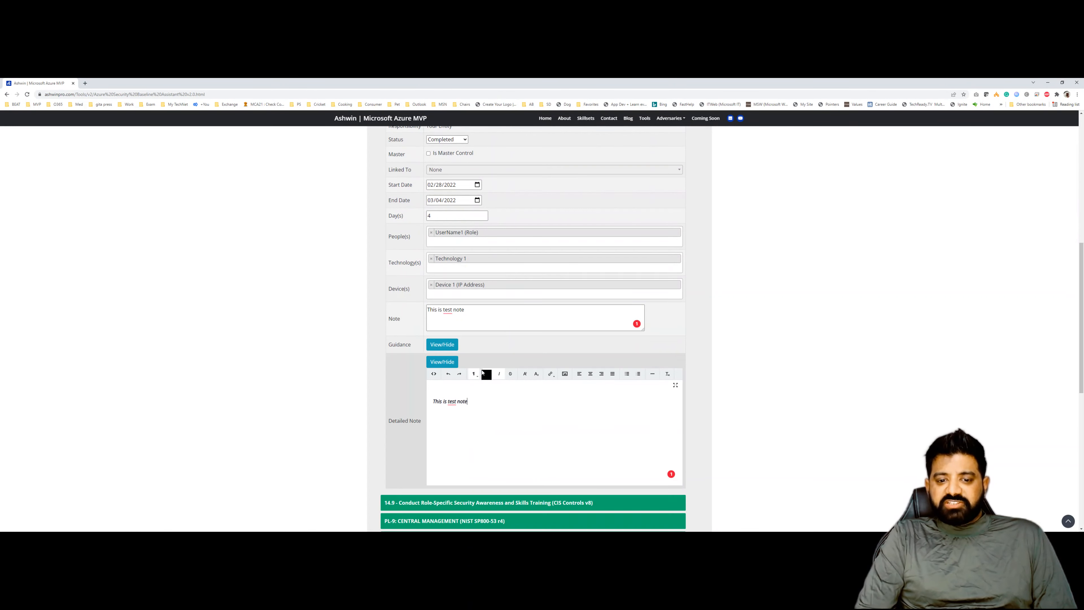
click(451, 365)
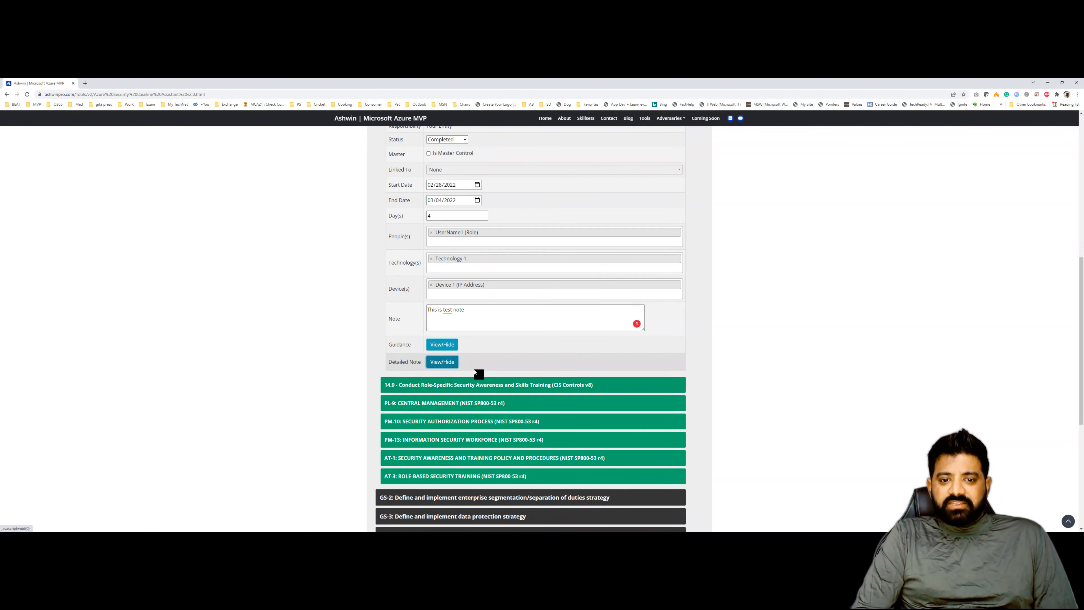
- Set the group of the 14.9 Conduct Role-Specific Security Awareness control to Governance (ID.GV)
scroll(475, 370, up, 5)
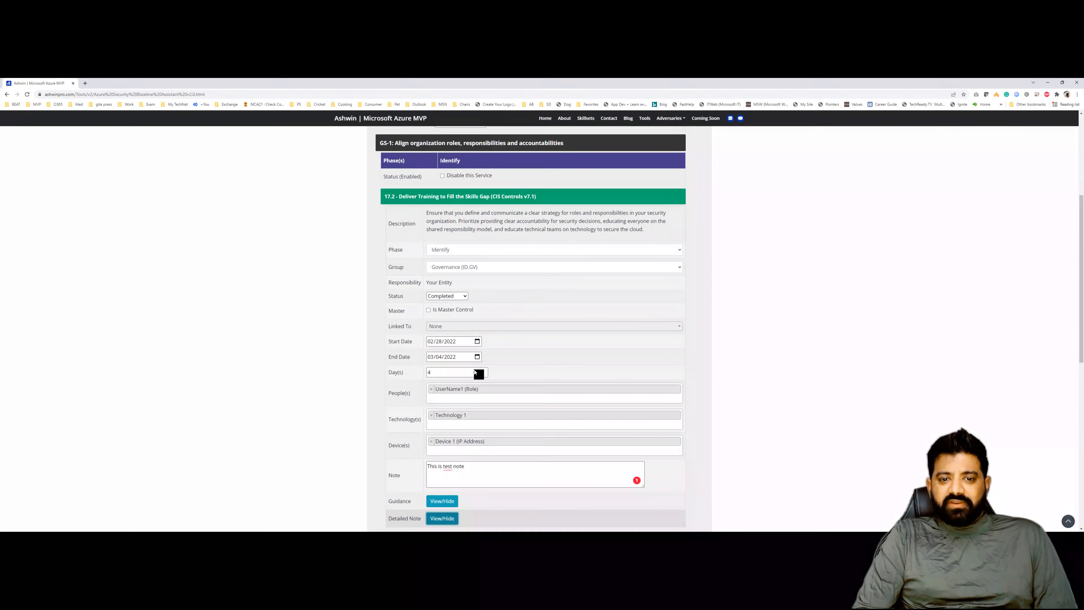
click(480, 205)
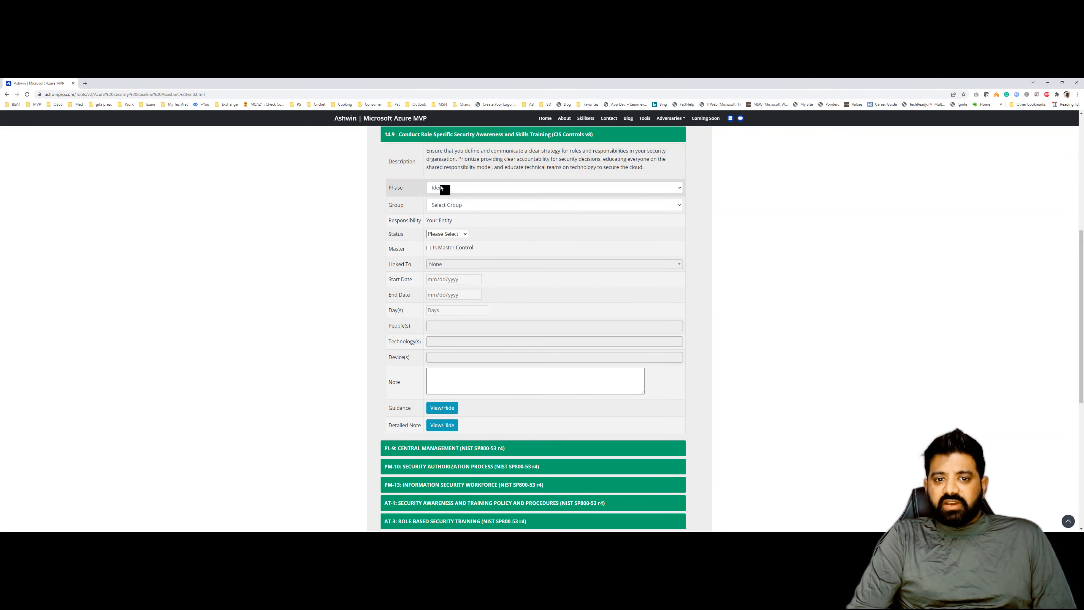
click(446, 207)
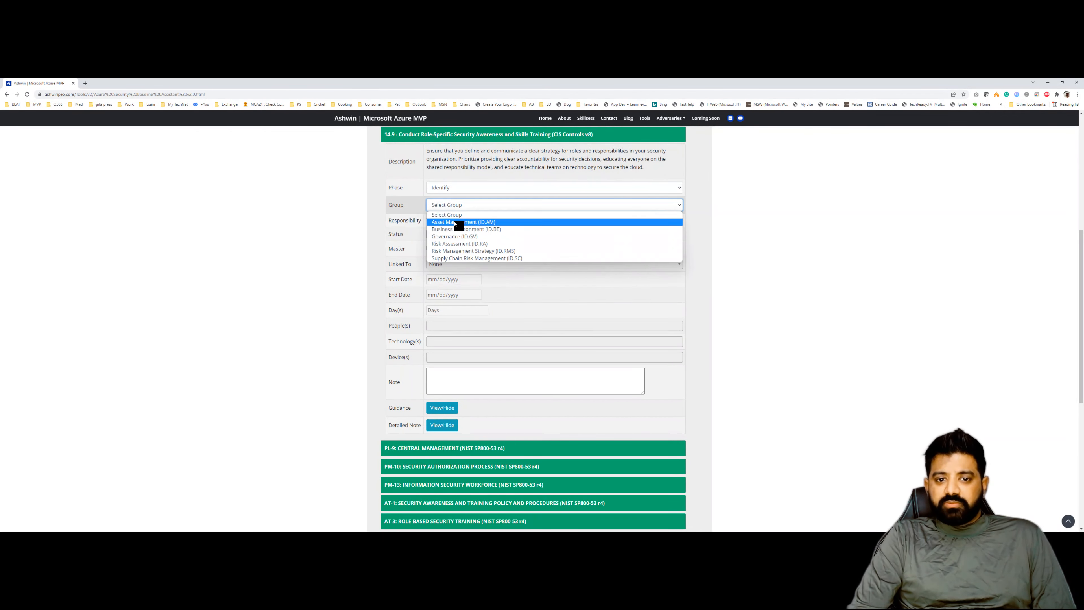
click(456, 237)
click(456, 235)
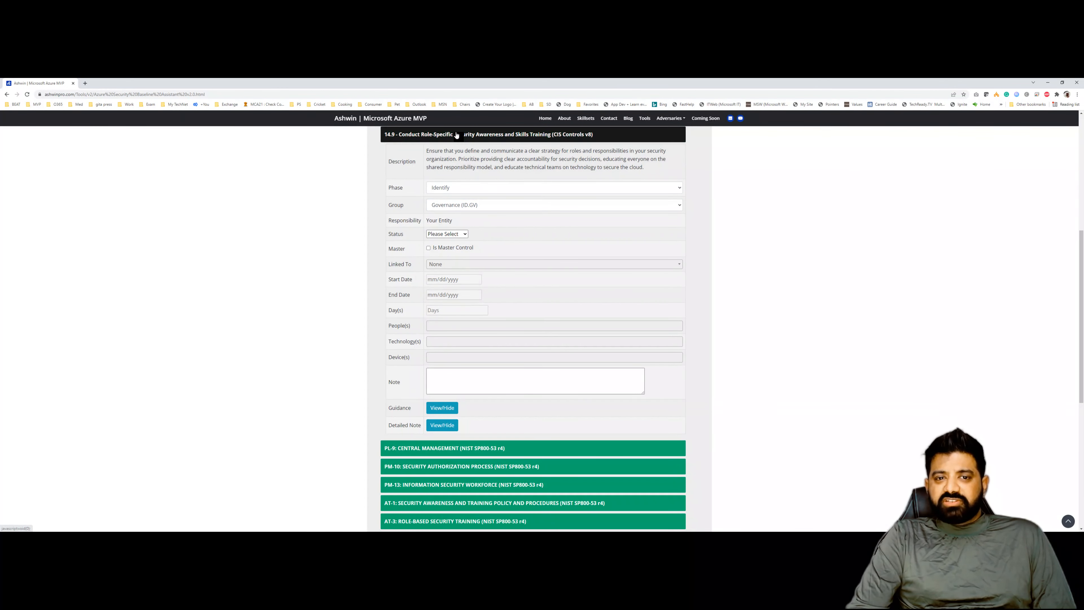
click(469, 134)
- Mark the 17.2 Deliver Training to Fill the Skills Gap control as a master control
scroll(469, 225, up, 3)
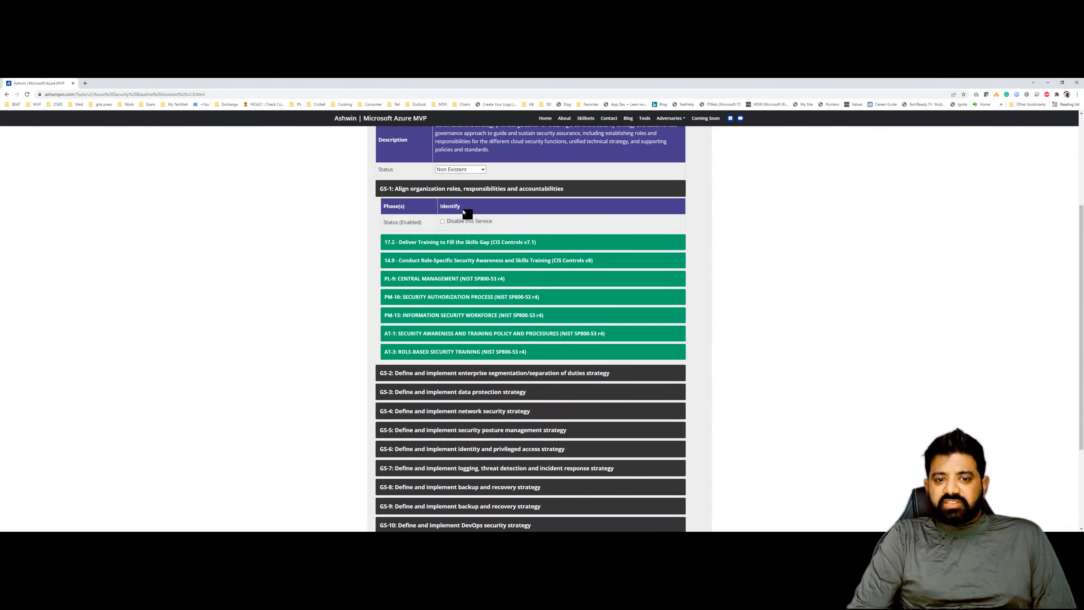
scroll(463, 245, up, 1)
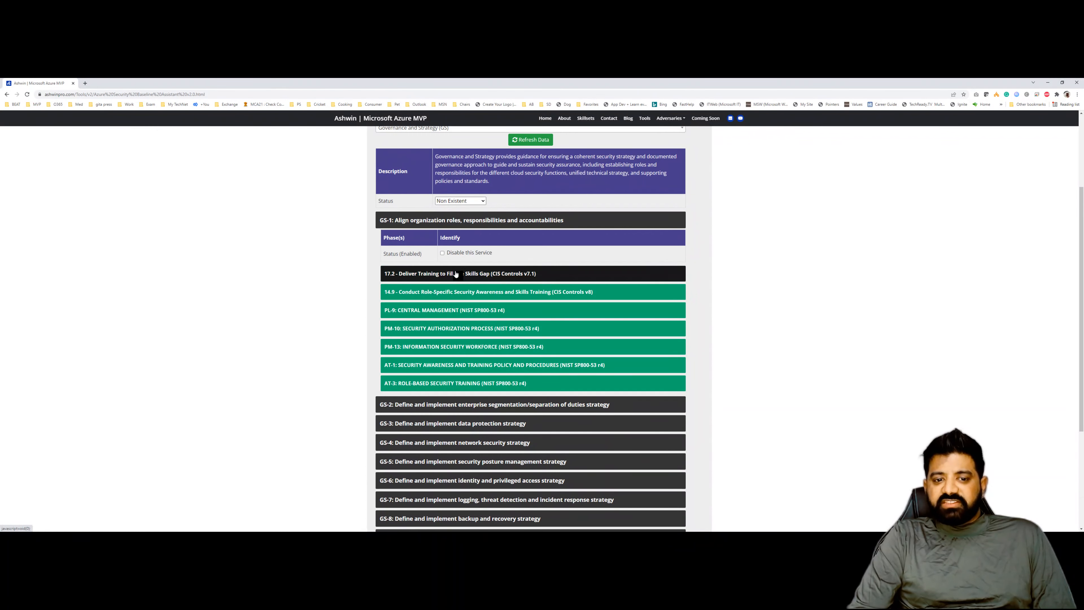
click(456, 274)
scroll(456, 274, down, 3)
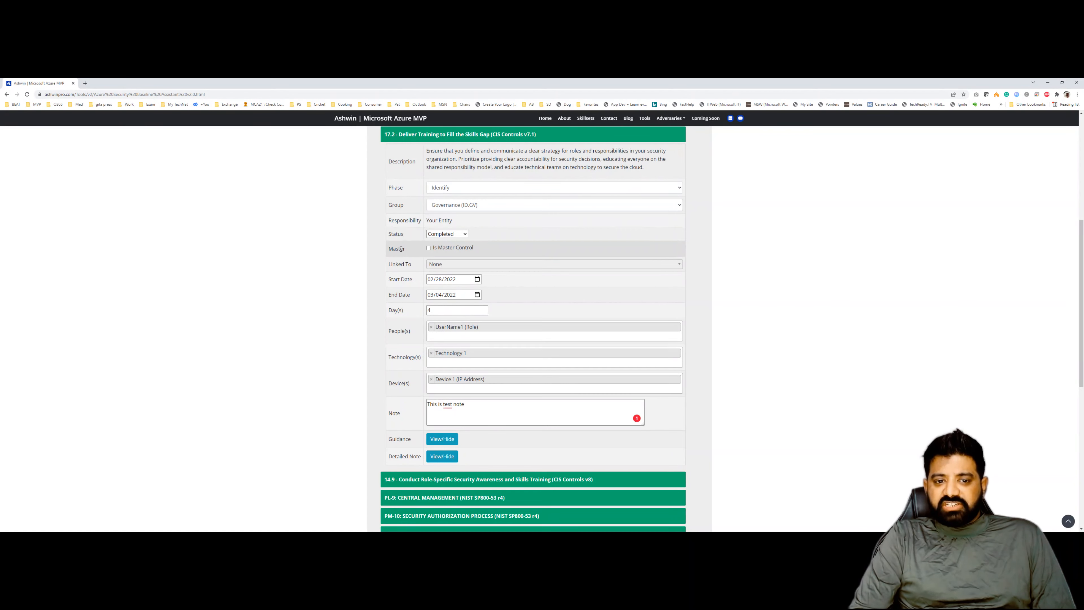
click(429, 248)
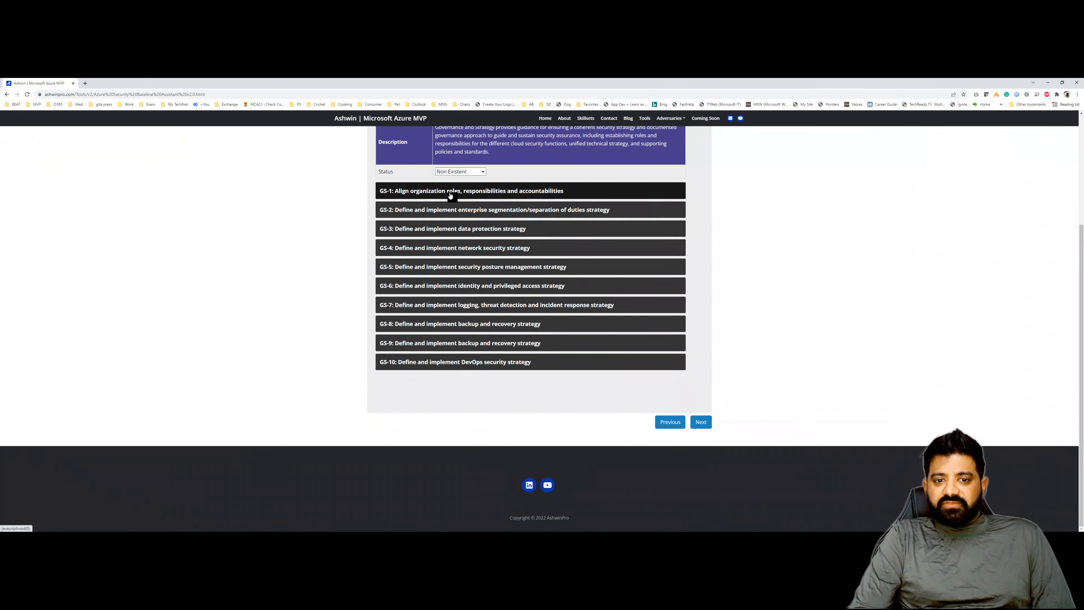
click(451, 191)
click(453, 189)
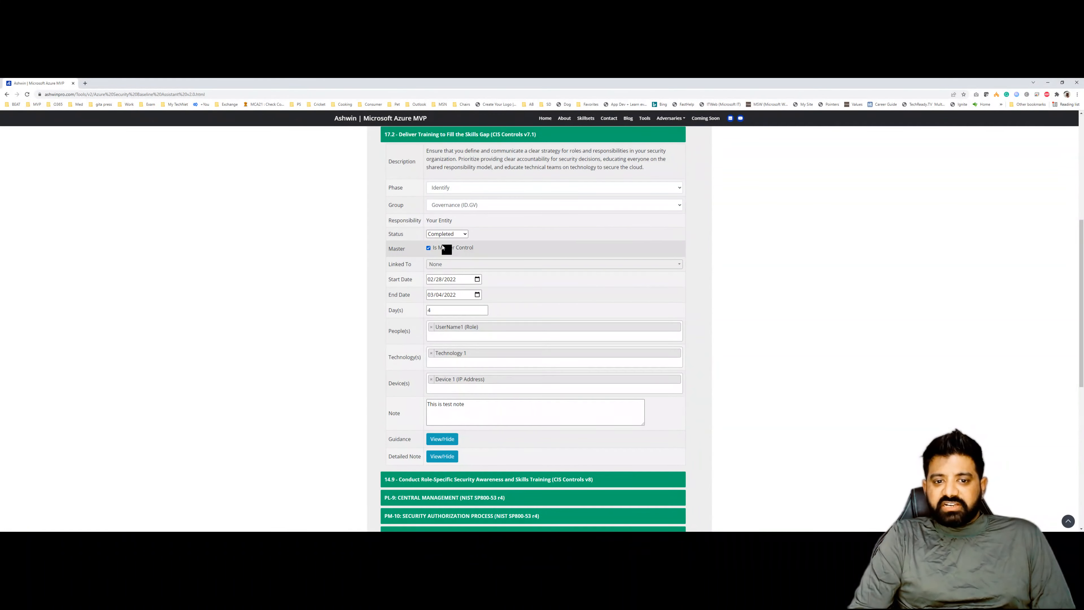
- Set the 14.9 Conduct Role-Specific Security Awareness control's status to Linked and link it to the 17.2 master control
click(452, 141)
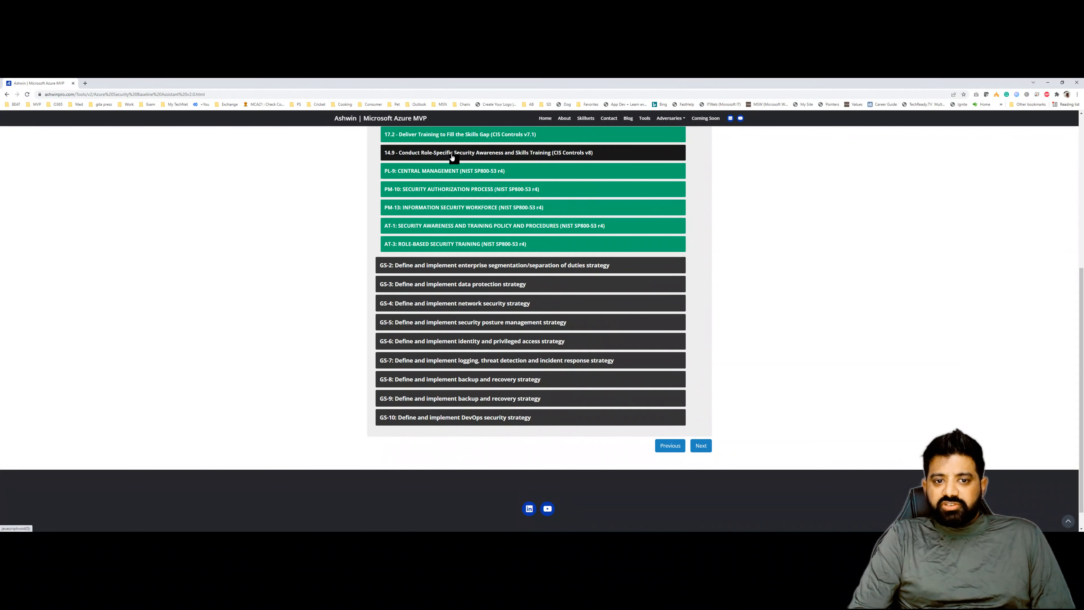
click(452, 154)
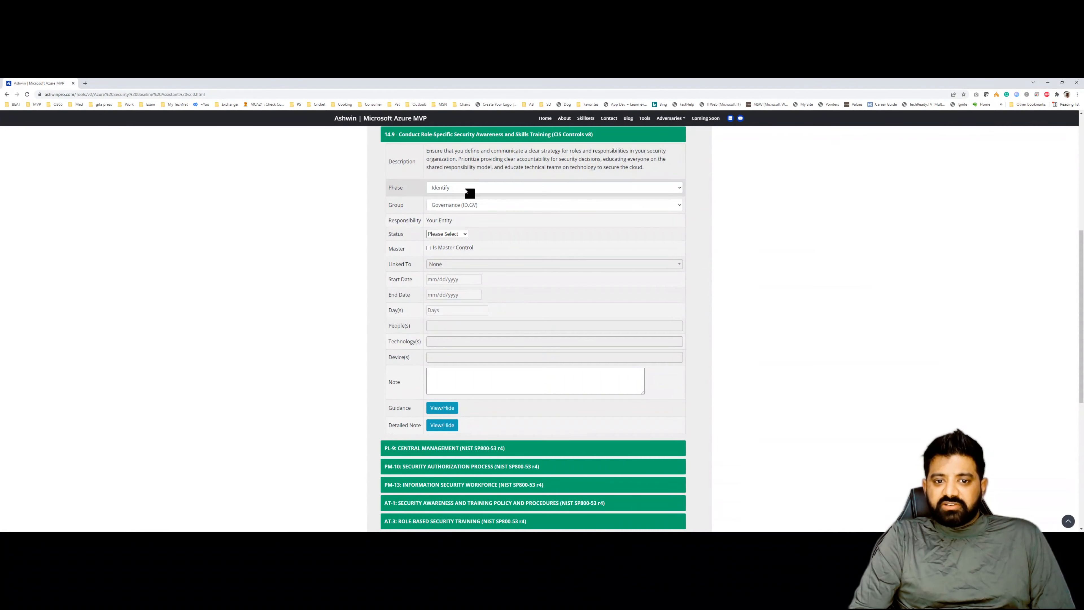
click(455, 235)
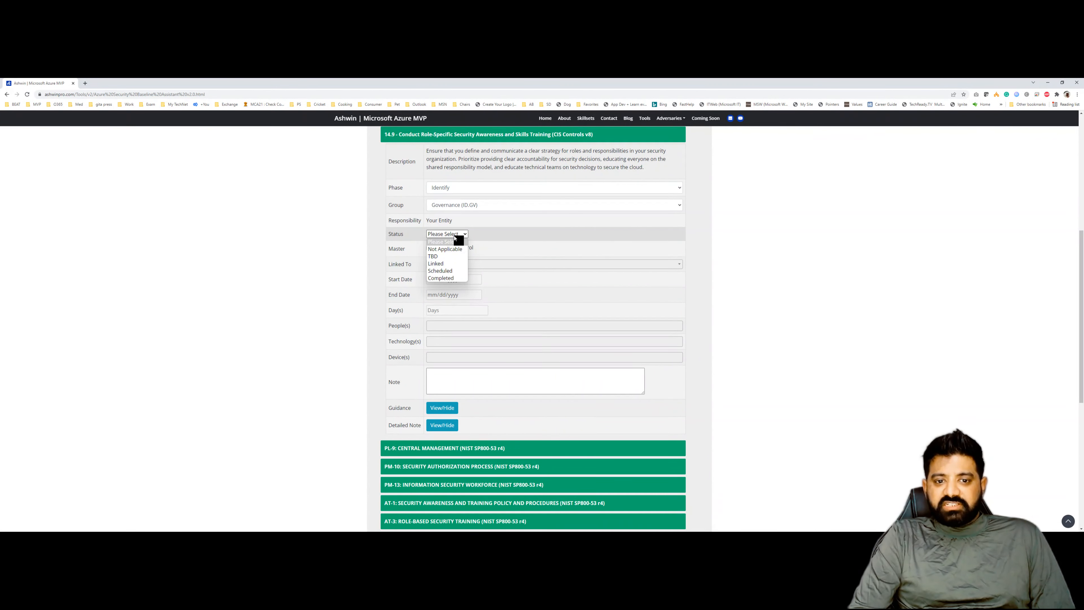
click(446, 265)
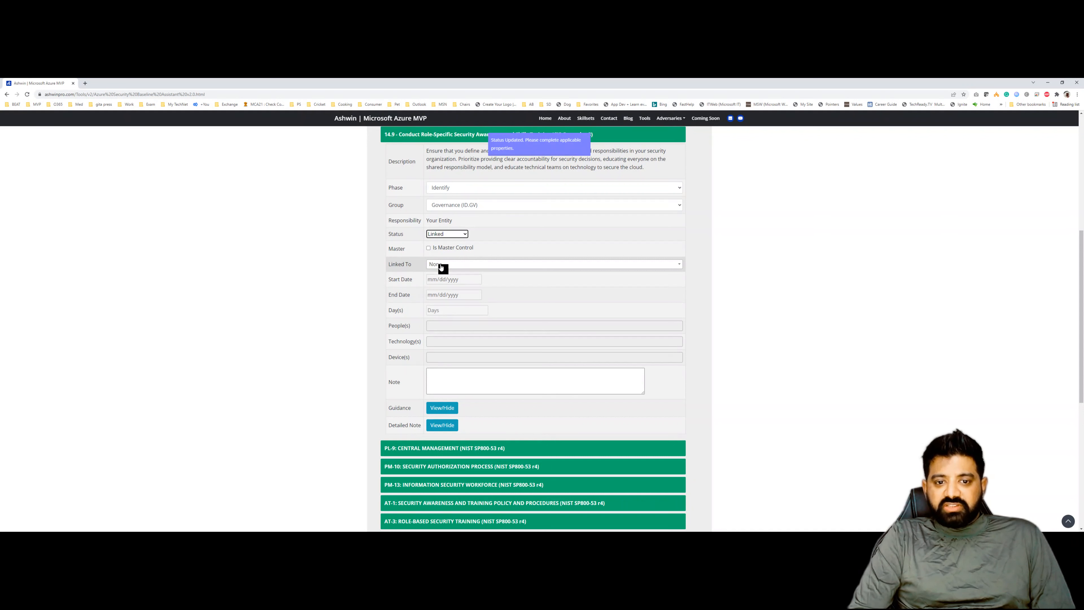
click(442, 265)
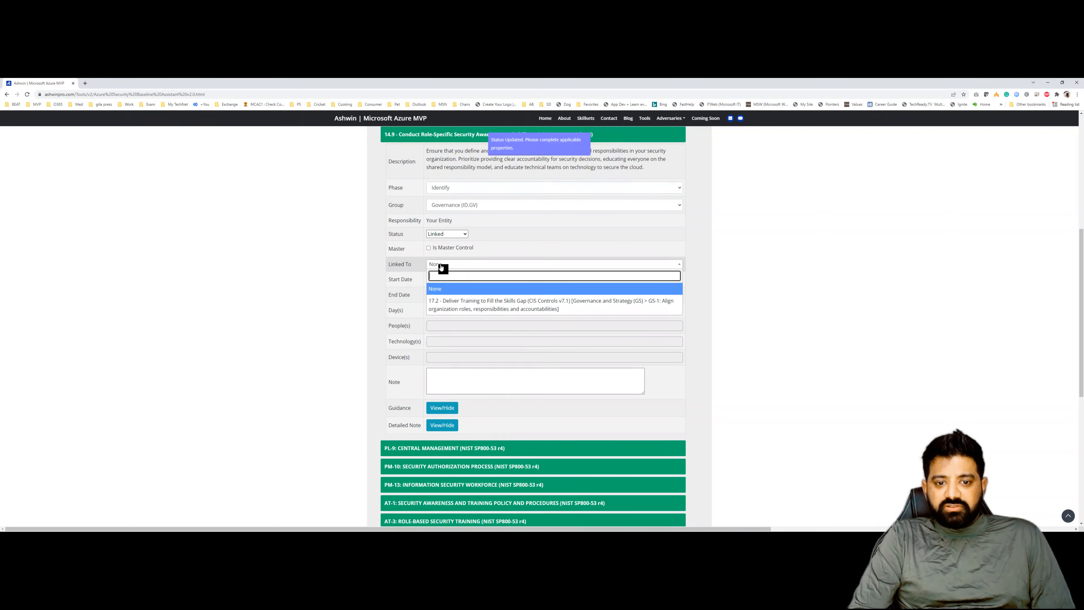
click(451, 308)
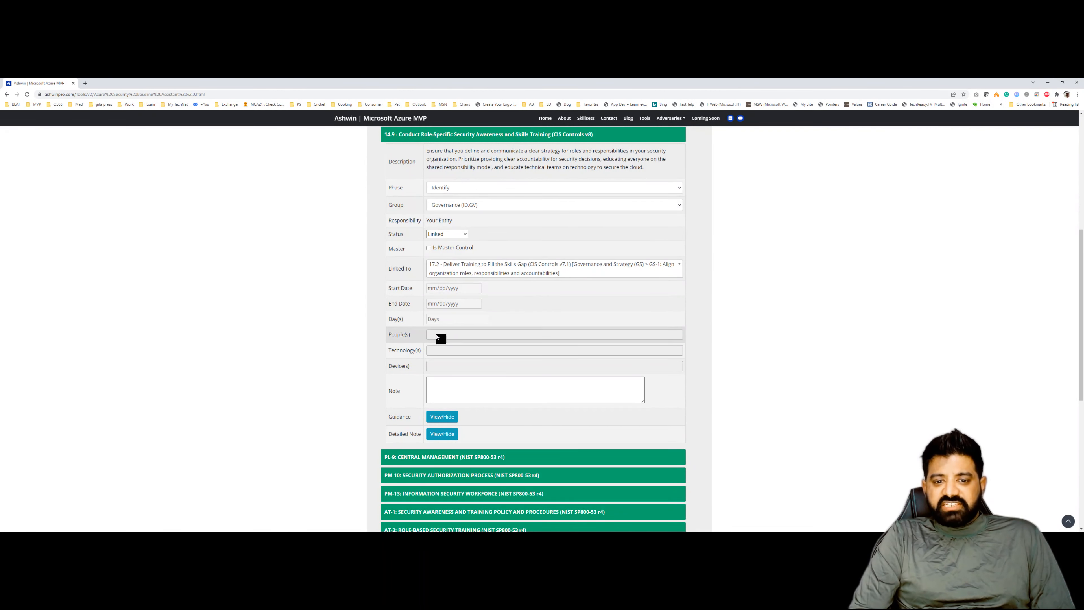
- Refresh the domain data and reopen the GS-1 control list to show the linked 14.9 control
scroll(510, 327, up, 3)
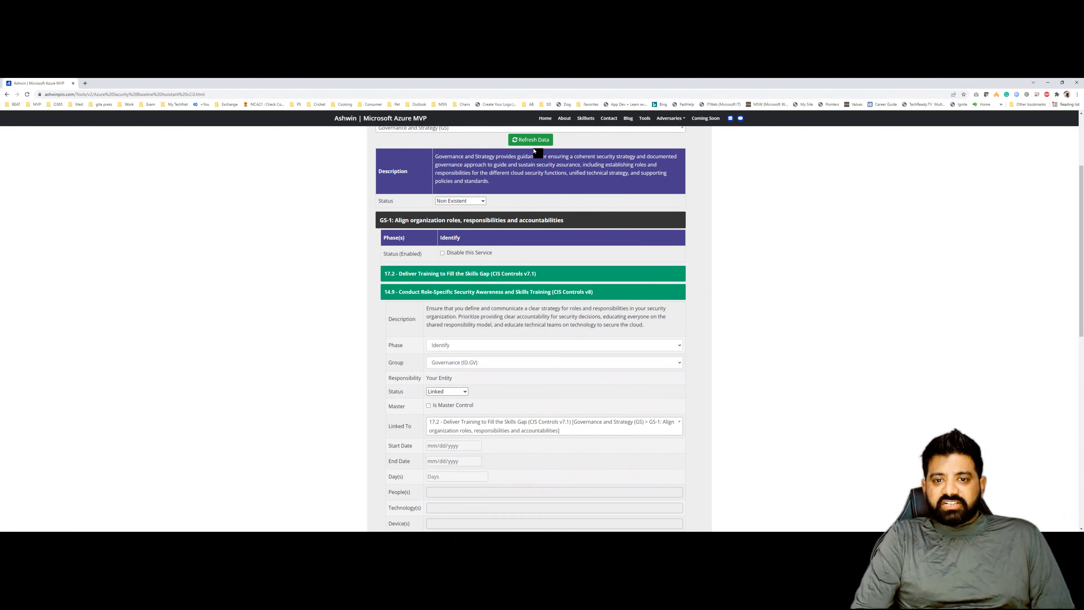
click(530, 141)
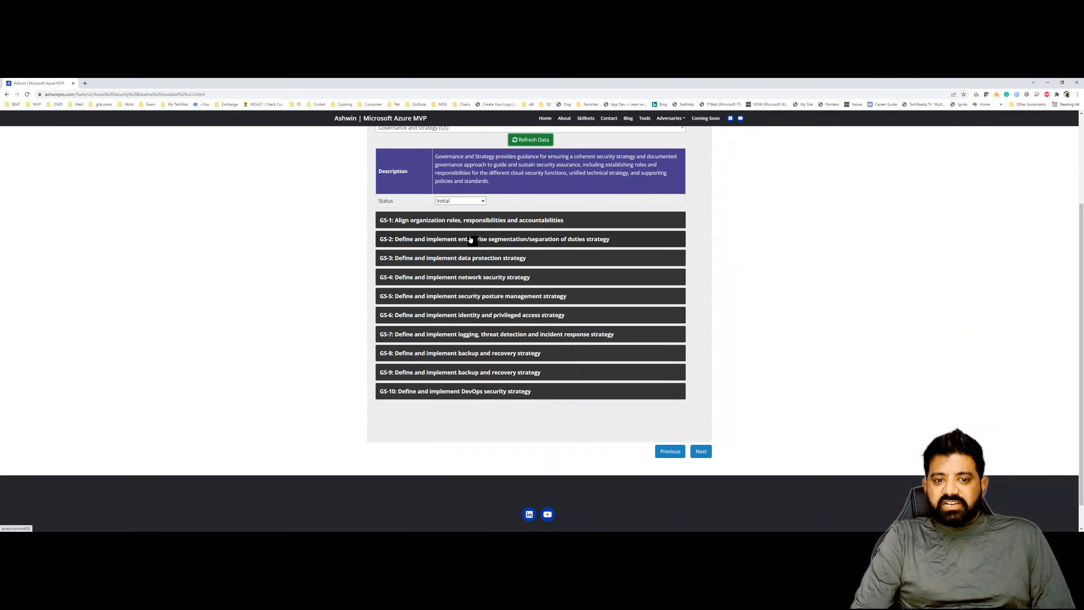
click(471, 222)
click(475, 207)
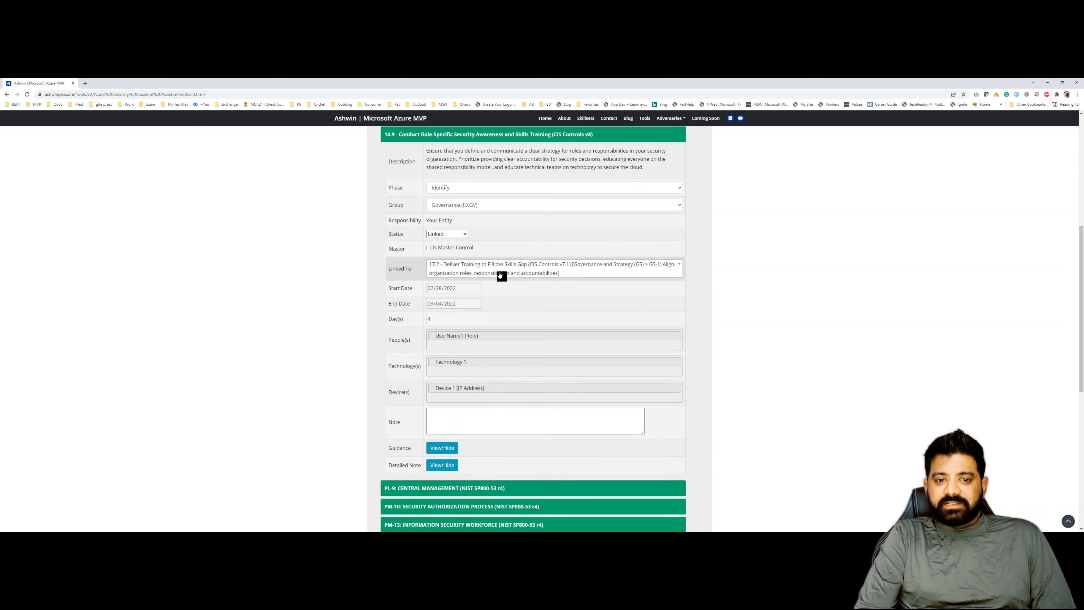
- Open the PL-9 Central Management control to inspect its fields, then collapse it
scroll(484, 315, down, 2)
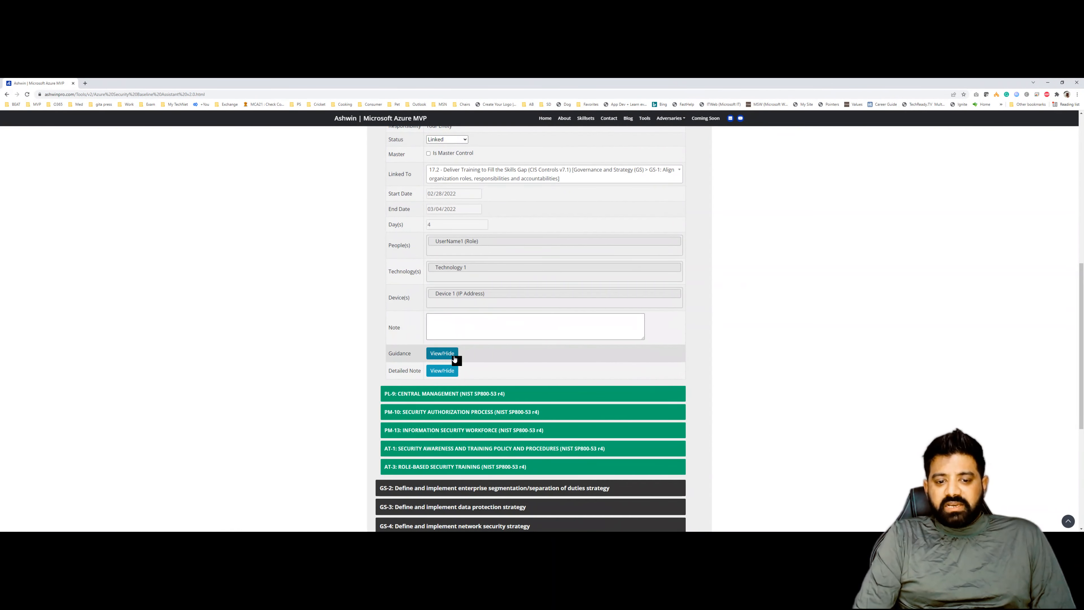
click(497, 396)
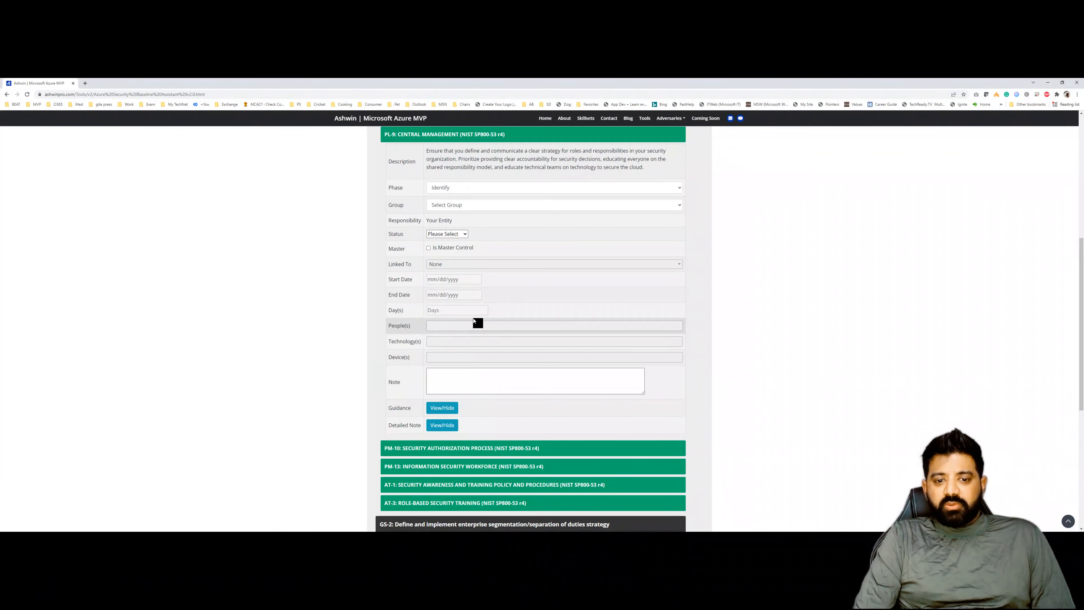
click(477, 136)
scroll(536, 262, up, 7)
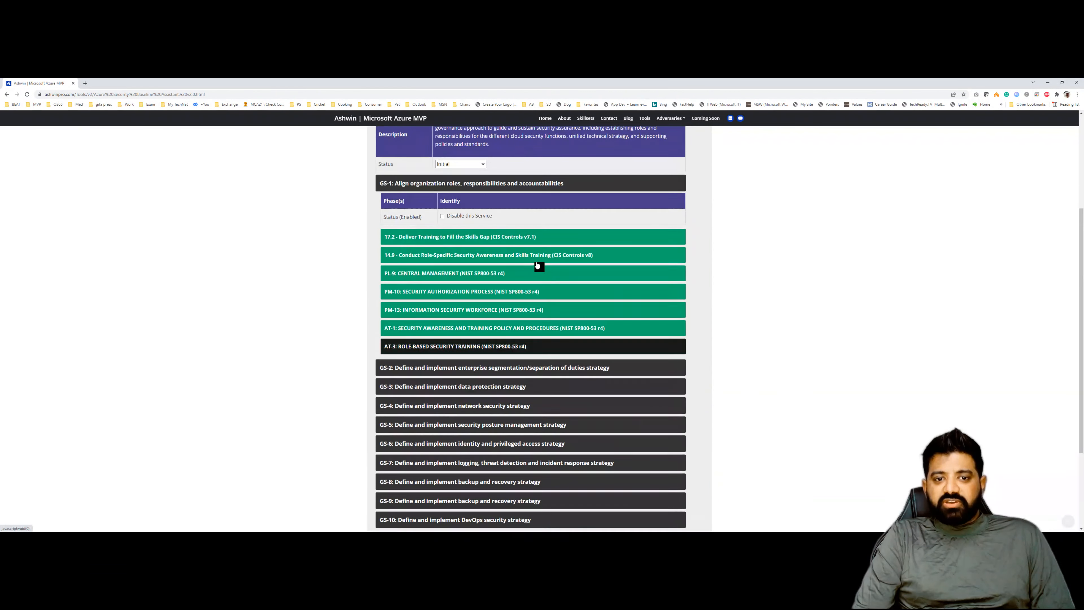
- Switch the selected domain to DevOps Security (DS)
click(517, 250)
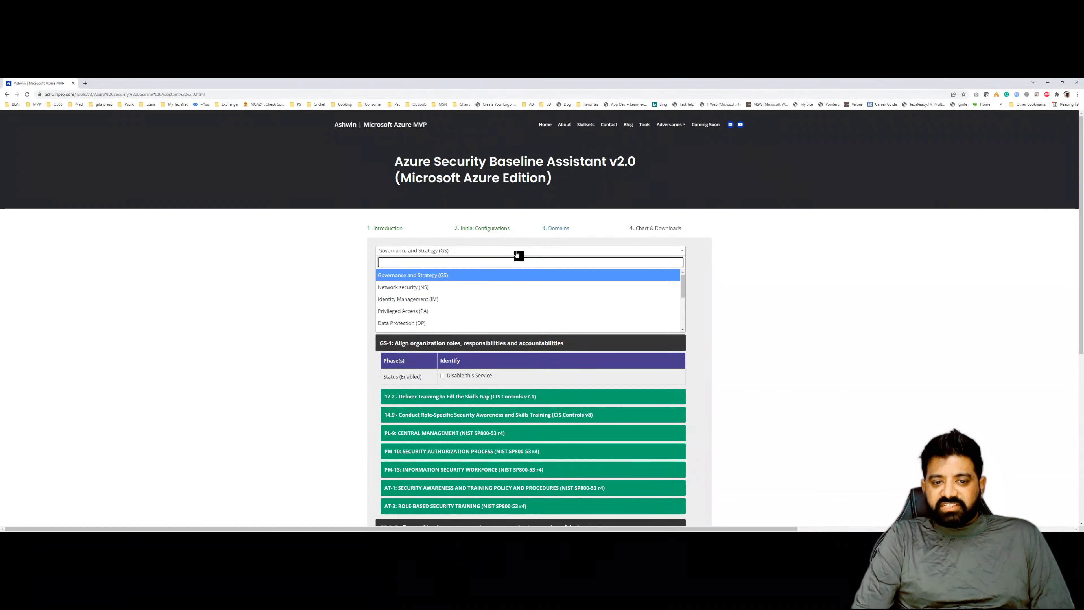
click(458, 290)
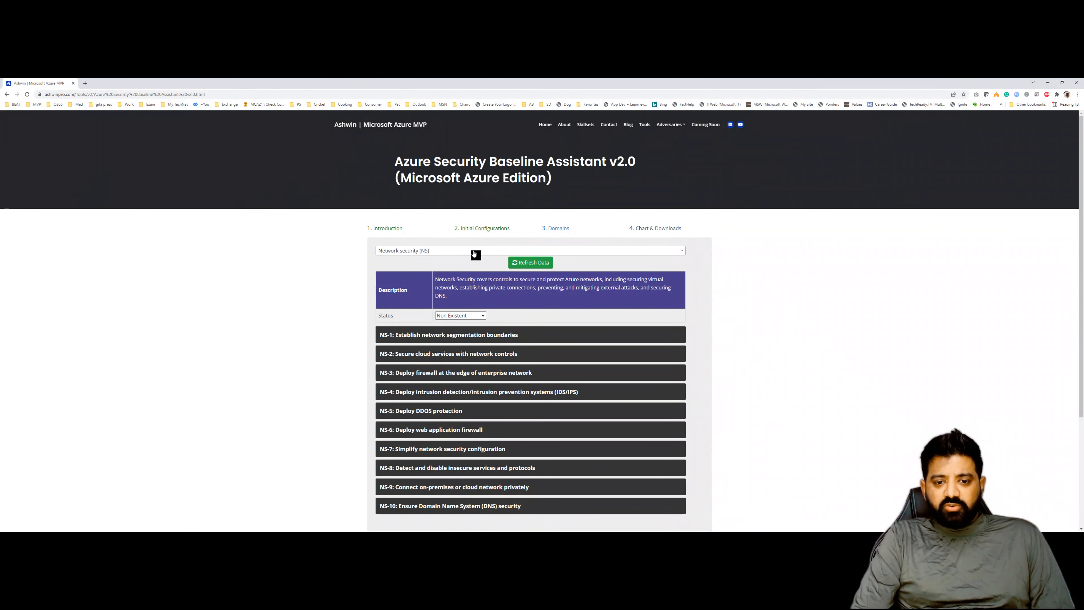
click(474, 252)
scroll(470, 293, down, 2)
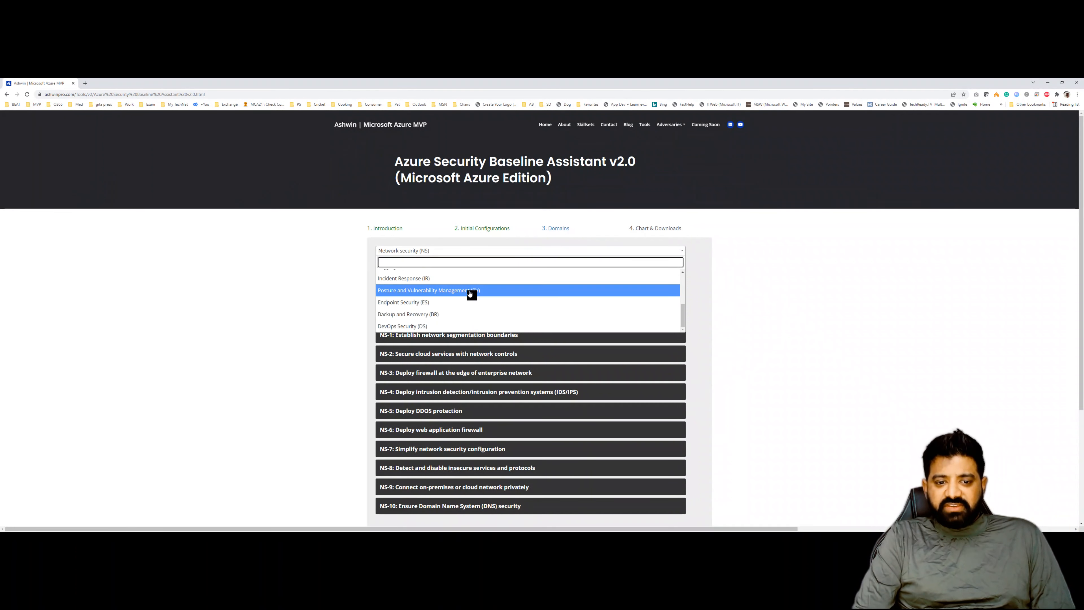
scroll(470, 293, down, 1)
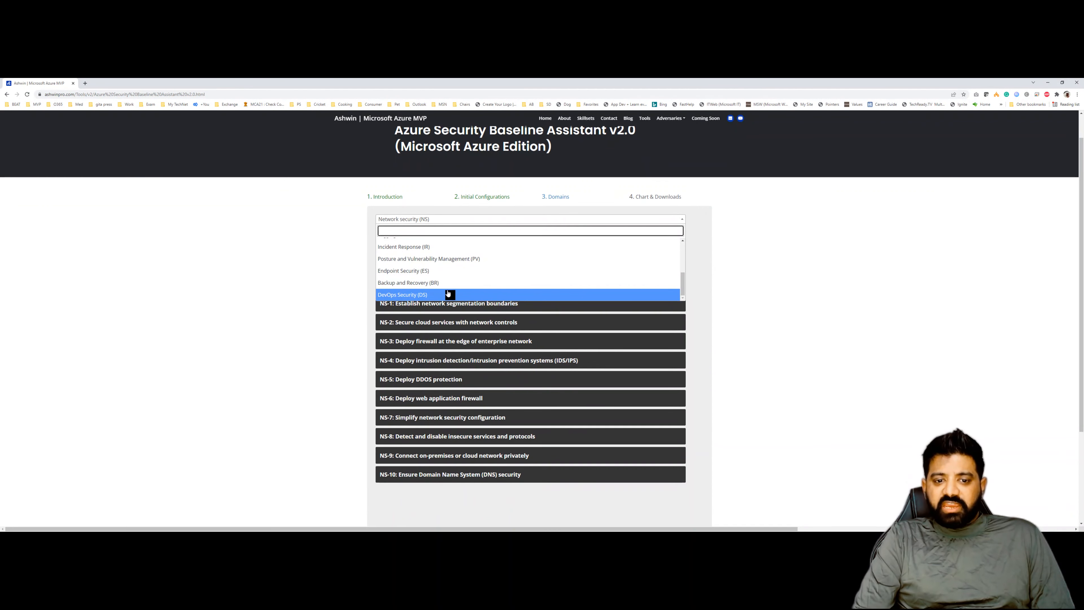
click(448, 294)
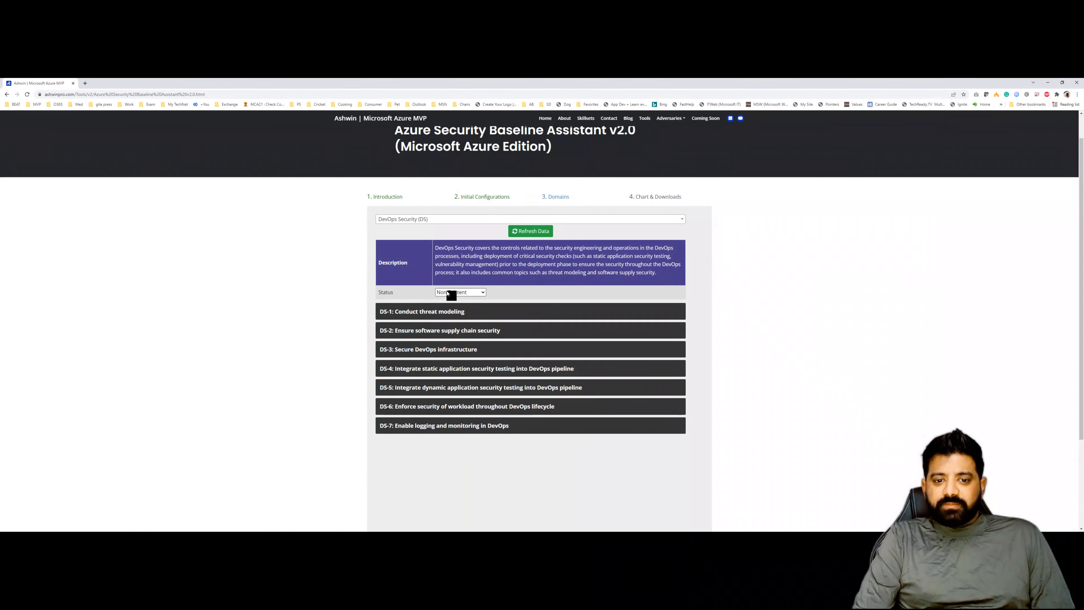
- Set the DevOps Security domain's status to System Generated
click(448, 293)
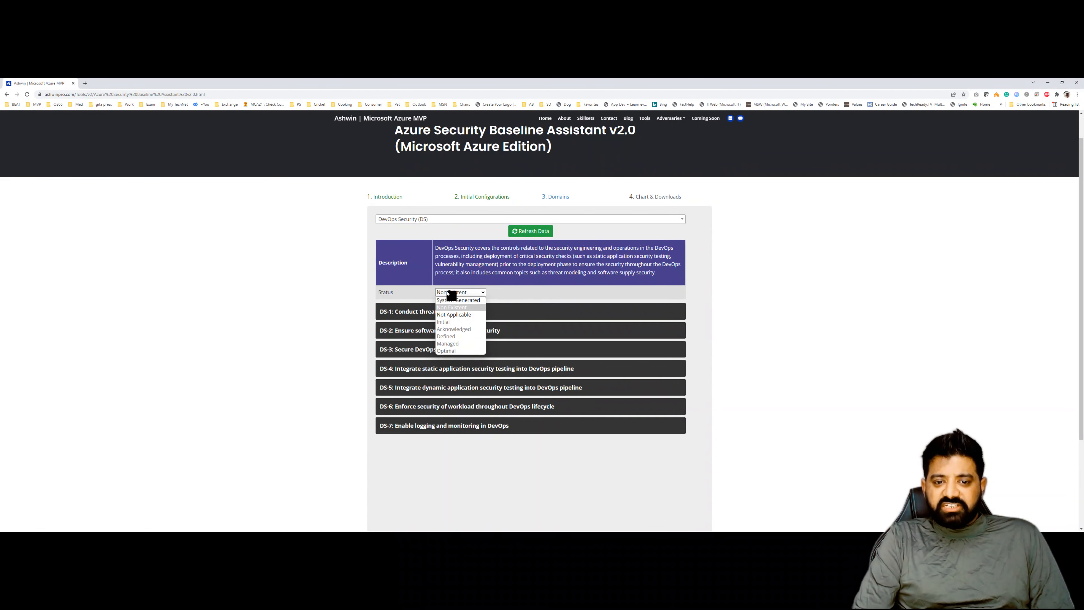
click(419, 294)
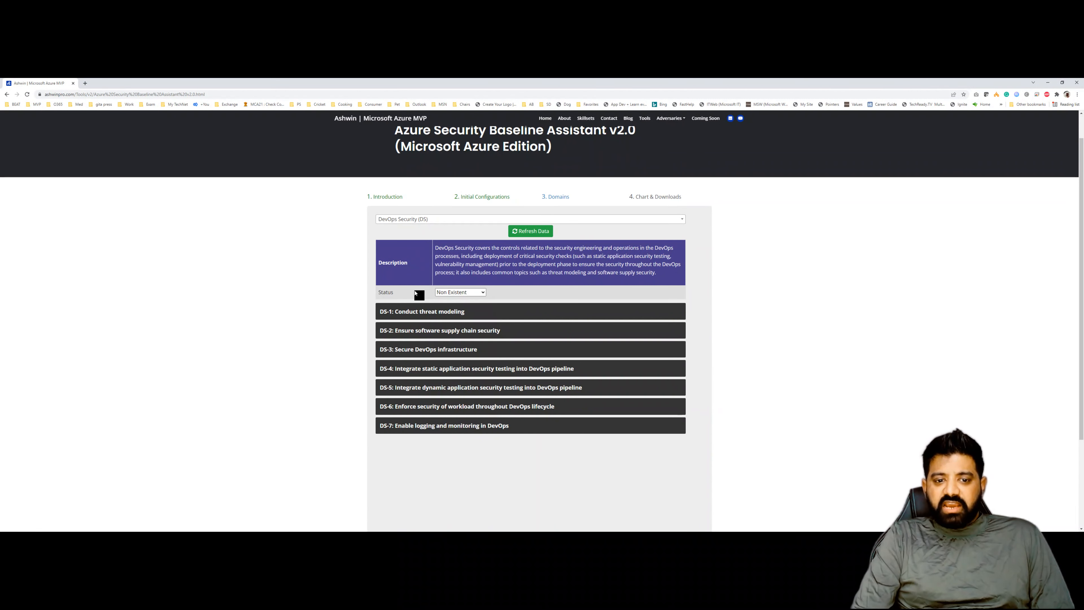
click(461, 292)
click(461, 315)
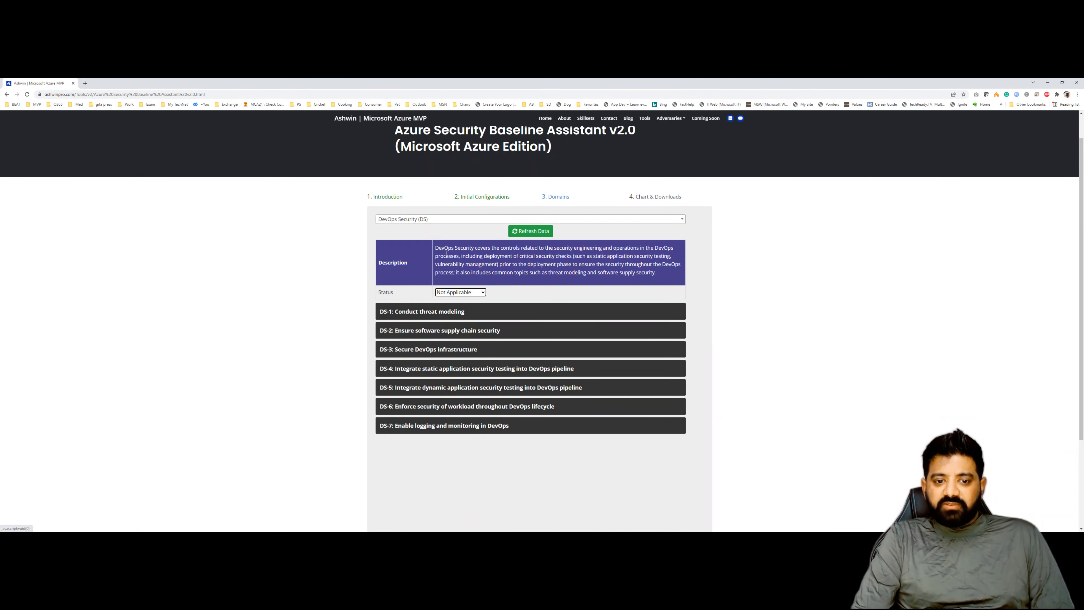
click(470, 292)
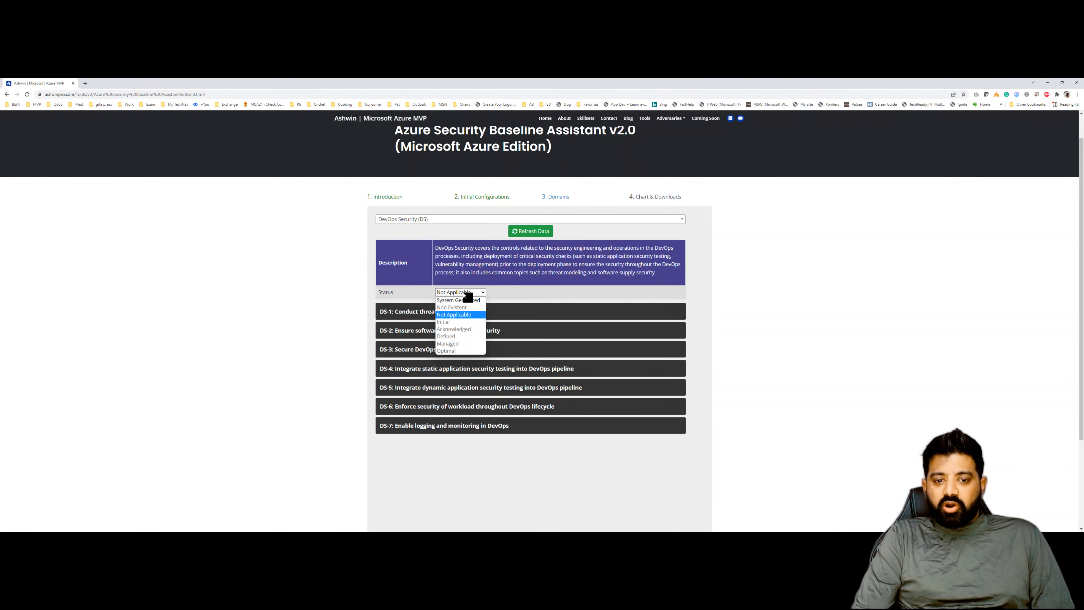
click(470, 300)
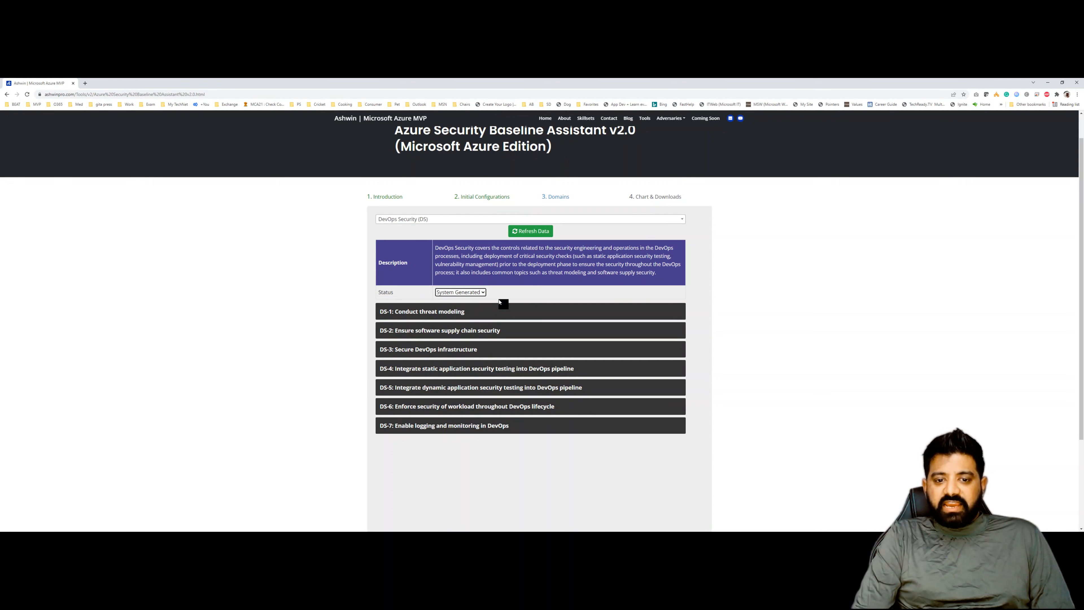
- Expand DS-1 Conduct threat modeling and review its listed controls
click(451, 313)
scroll(448, 282, down, 3)
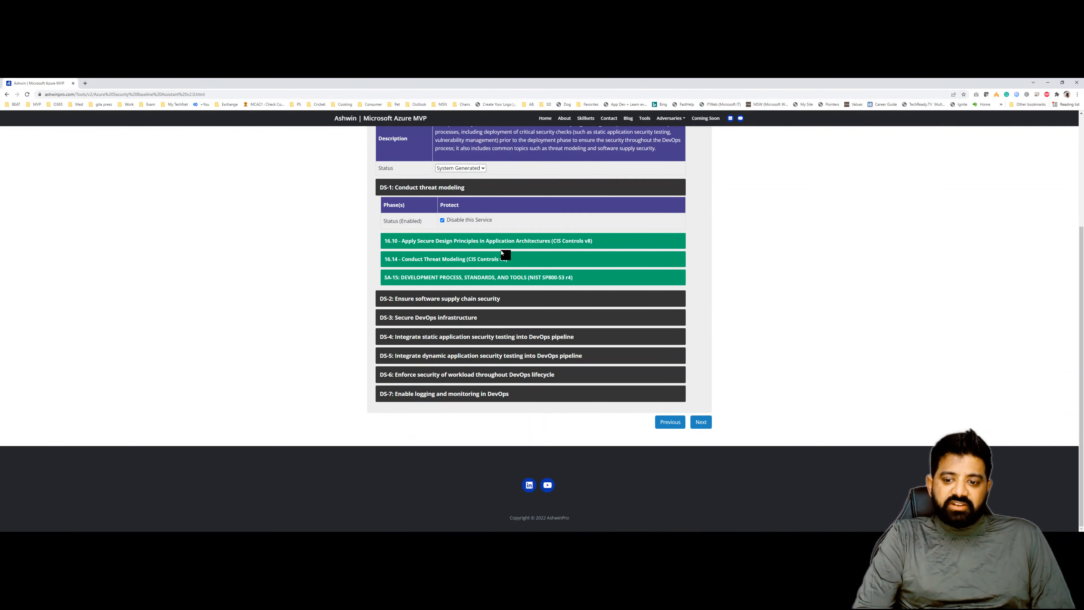
scroll(502, 253, up, 2)
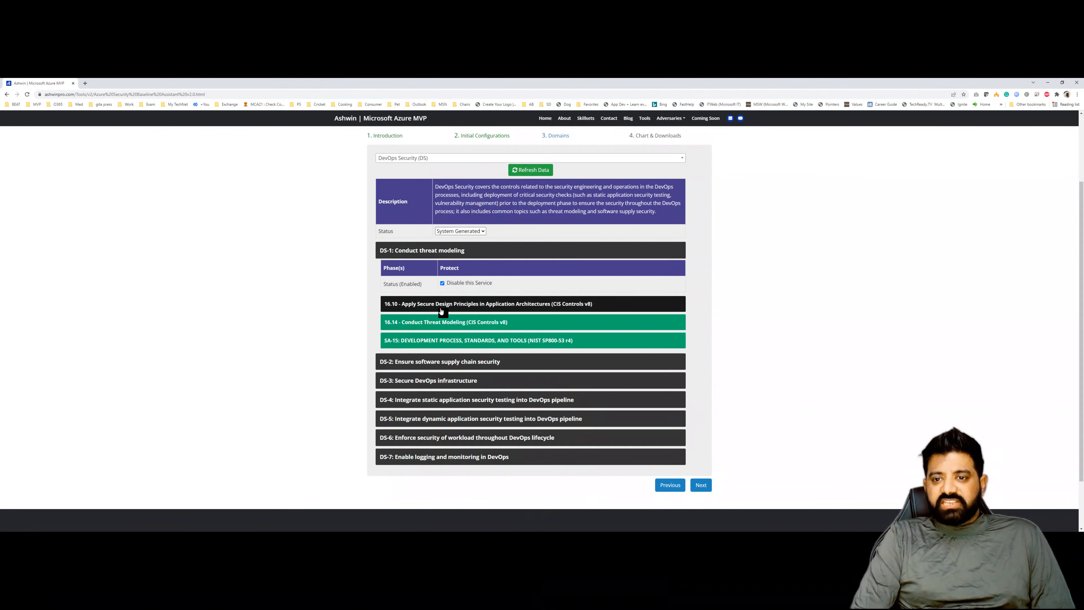
scroll(474, 304, up, 1)
scroll(474, 304, up, 2)
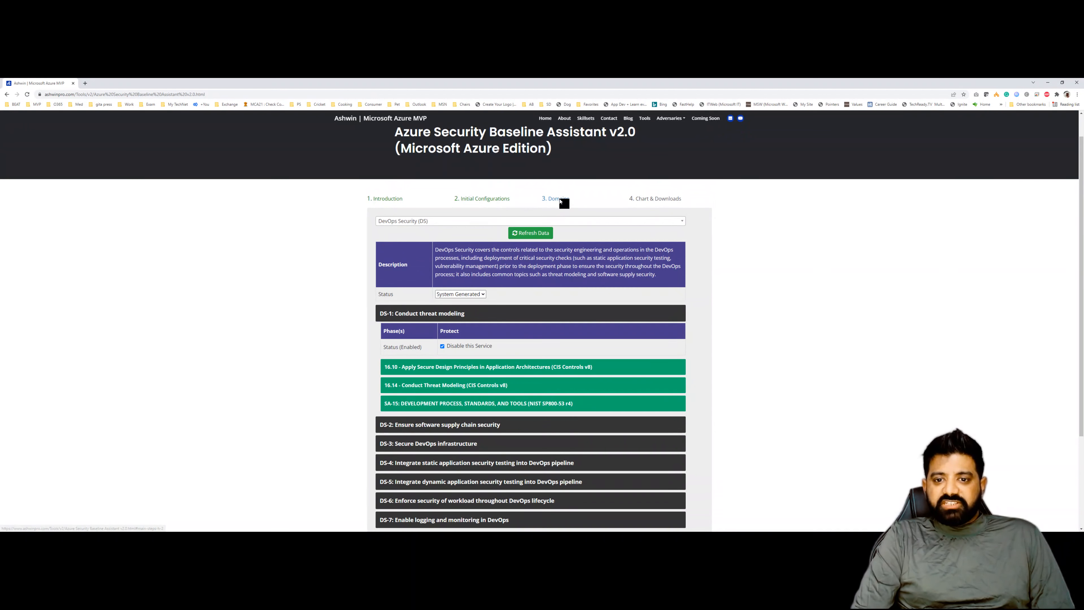
- Open the Chart & Downloads stage and review the maturity, phase and group charts and maturity levels
click(644, 199)
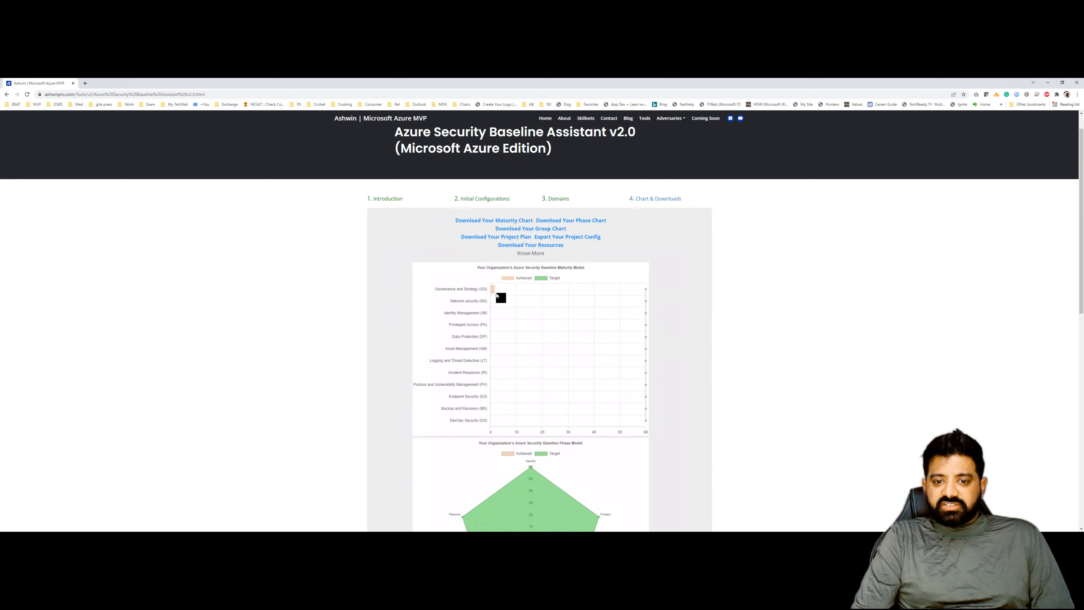
scroll(498, 297, down, 3)
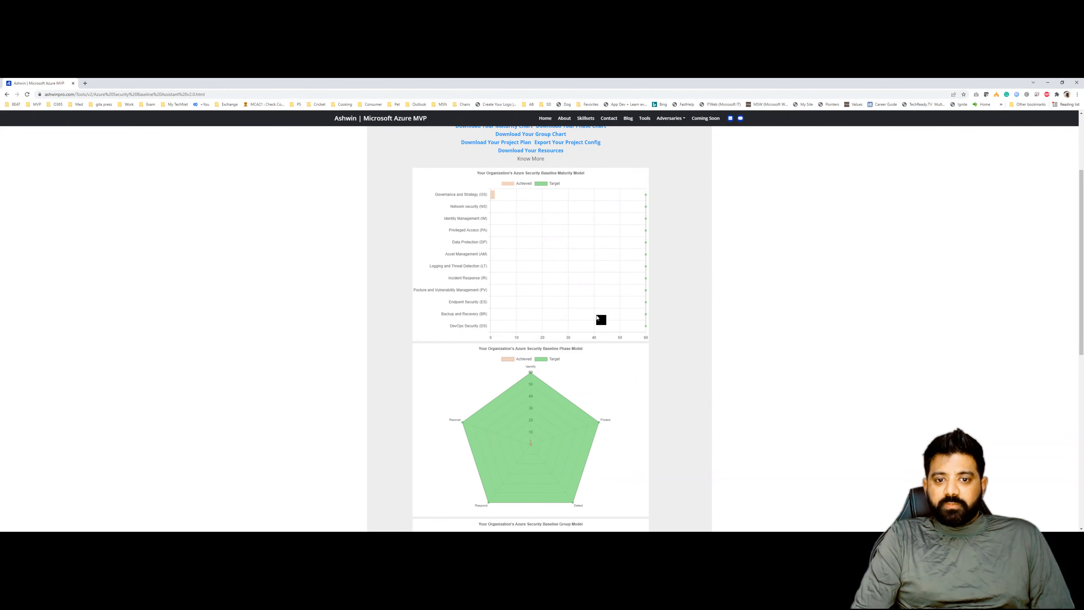
scroll(533, 328, down, 3)
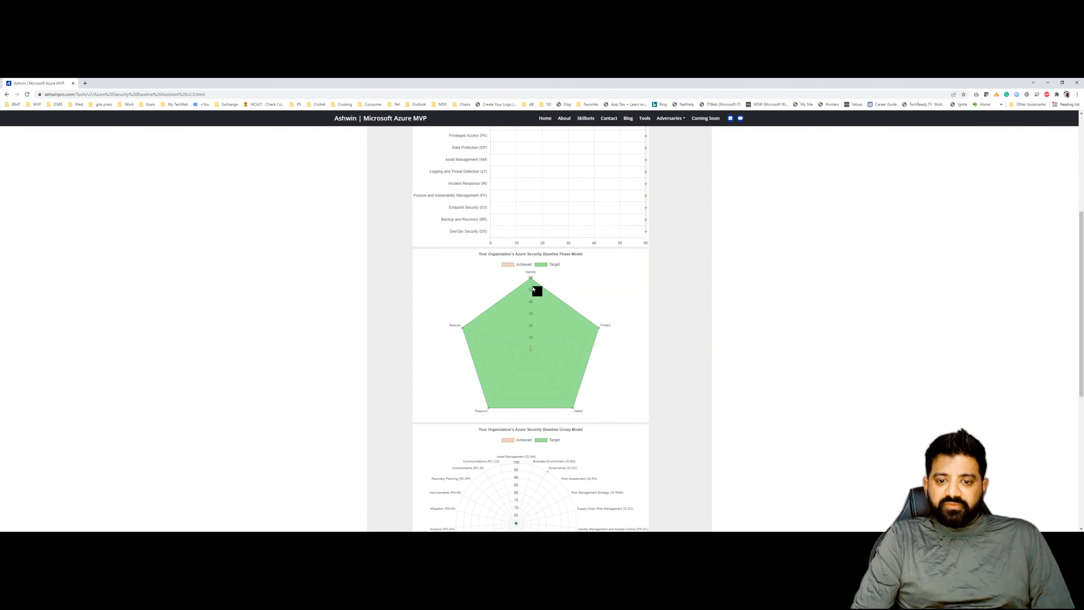
scroll(539, 298, down, 5)
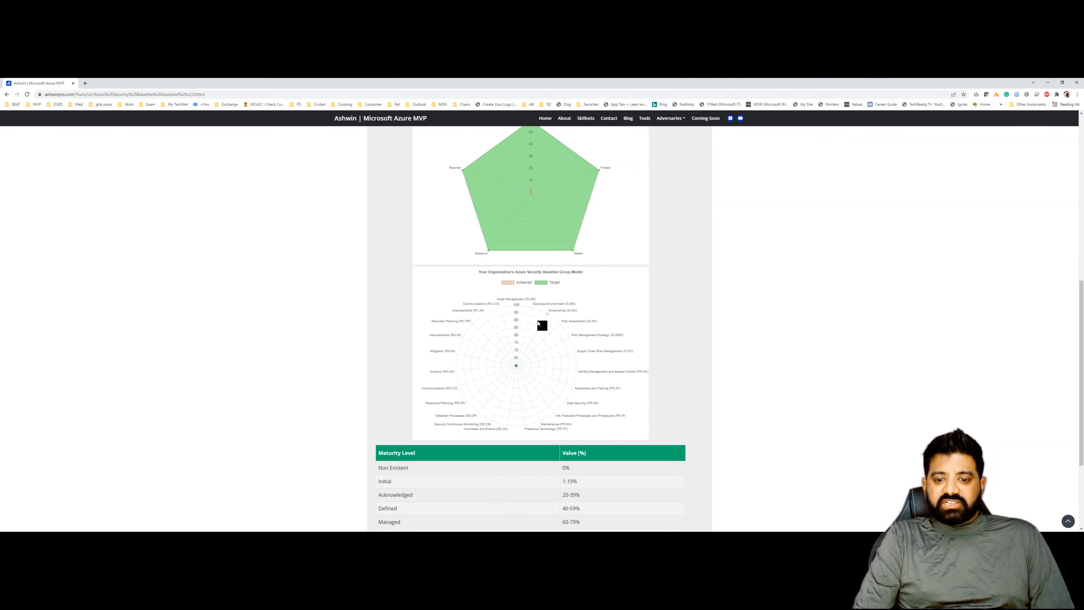
scroll(538, 323, down, 2)
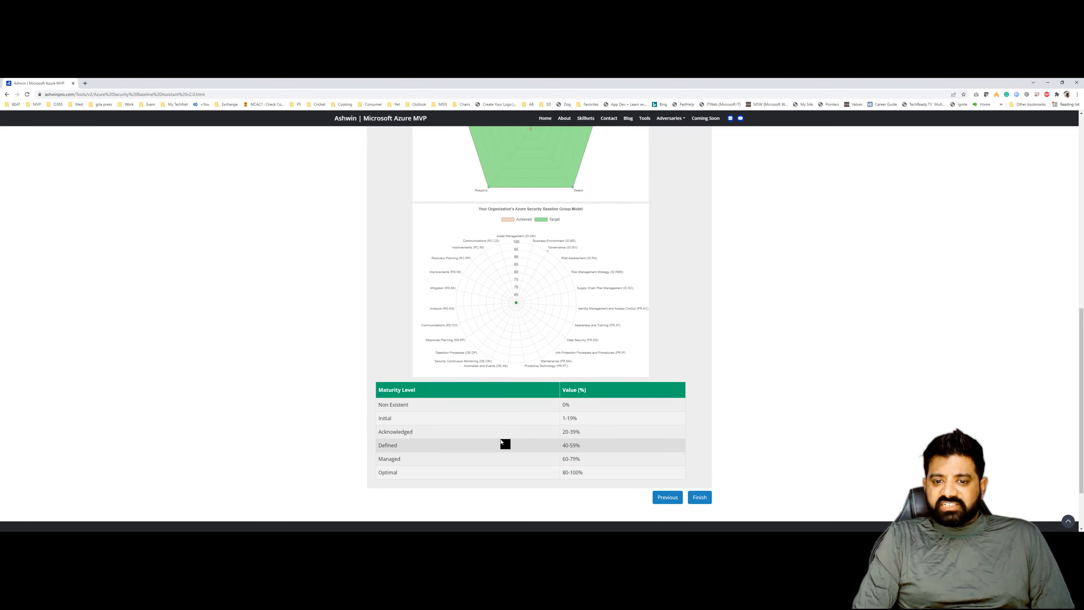
scroll(501, 442, up, 2)
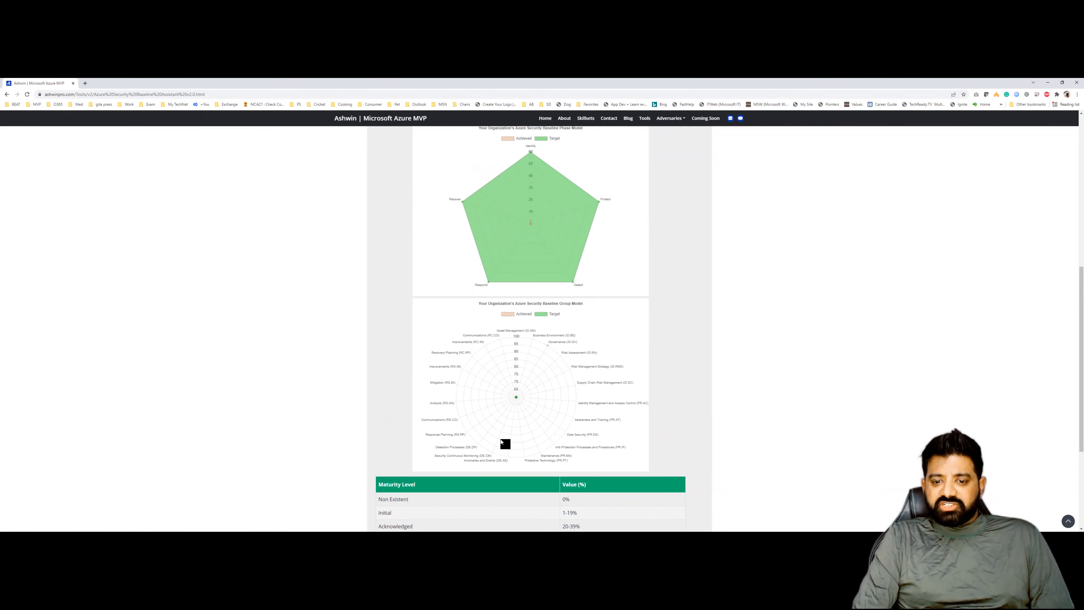
scroll(501, 442, down, 1)
scroll(501, 442, up, 9)
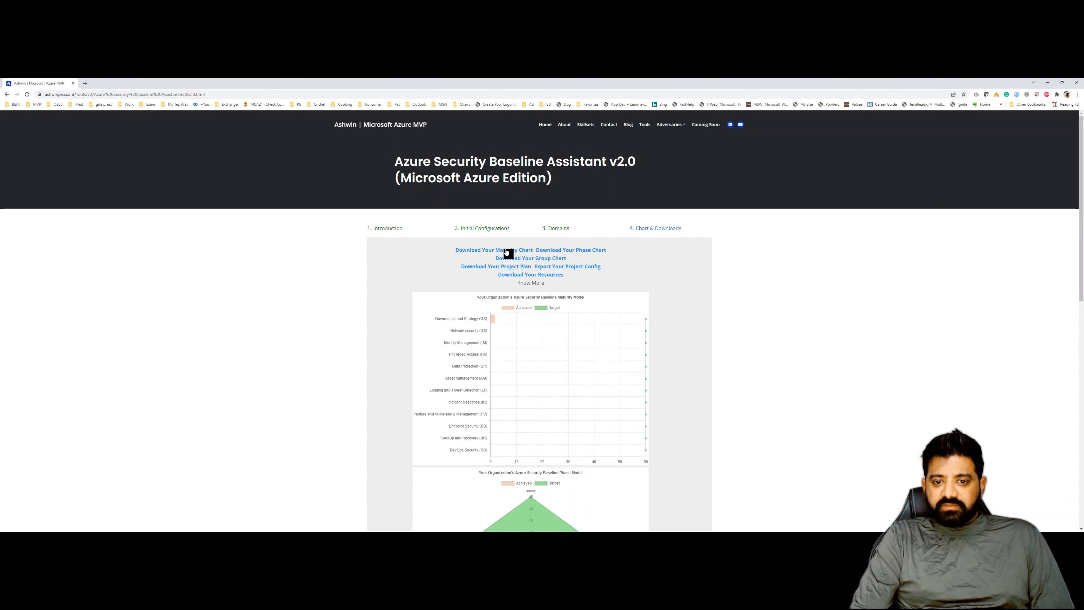
- Download the maturity chart, phase chart and group chart
click(507, 252)
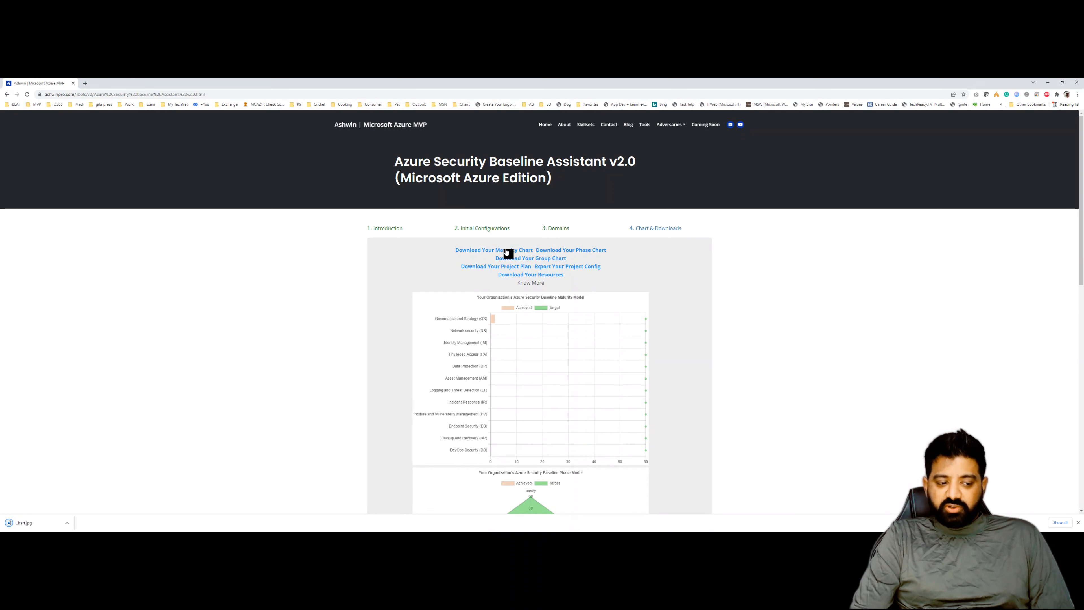
click(548, 252)
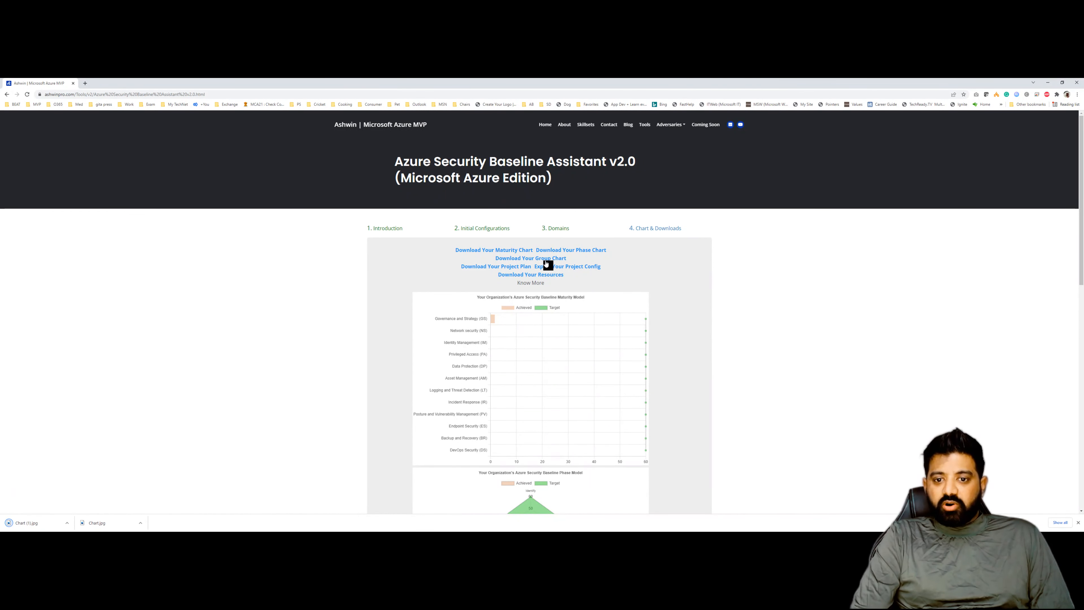
click(543, 259)
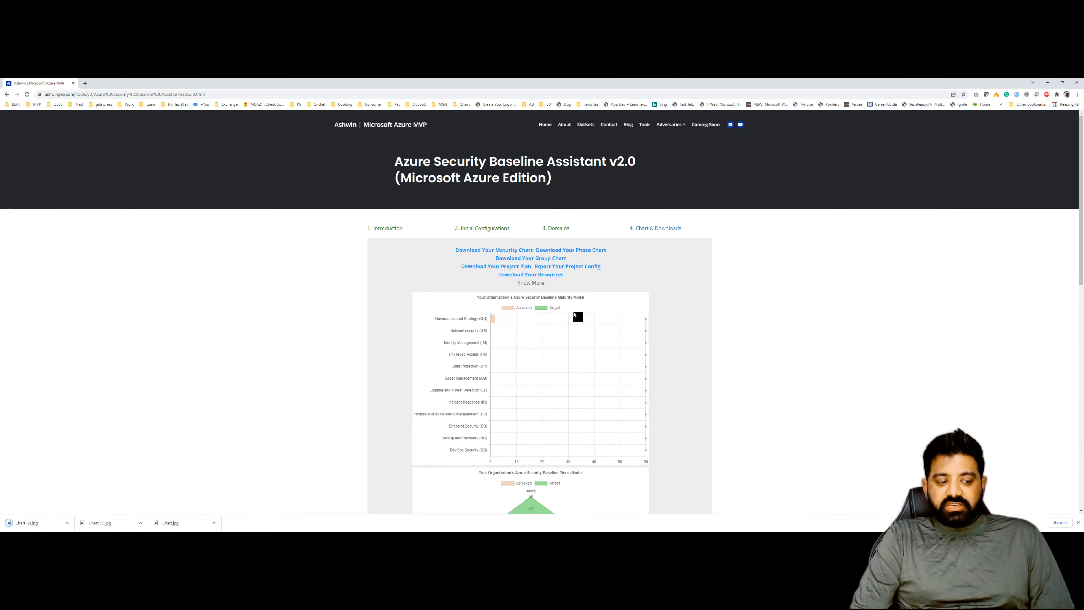
- Download the project plan, export the project config, and download the resources file
scroll(576, 314, down, 4)
scroll(577, 315, up, 4)
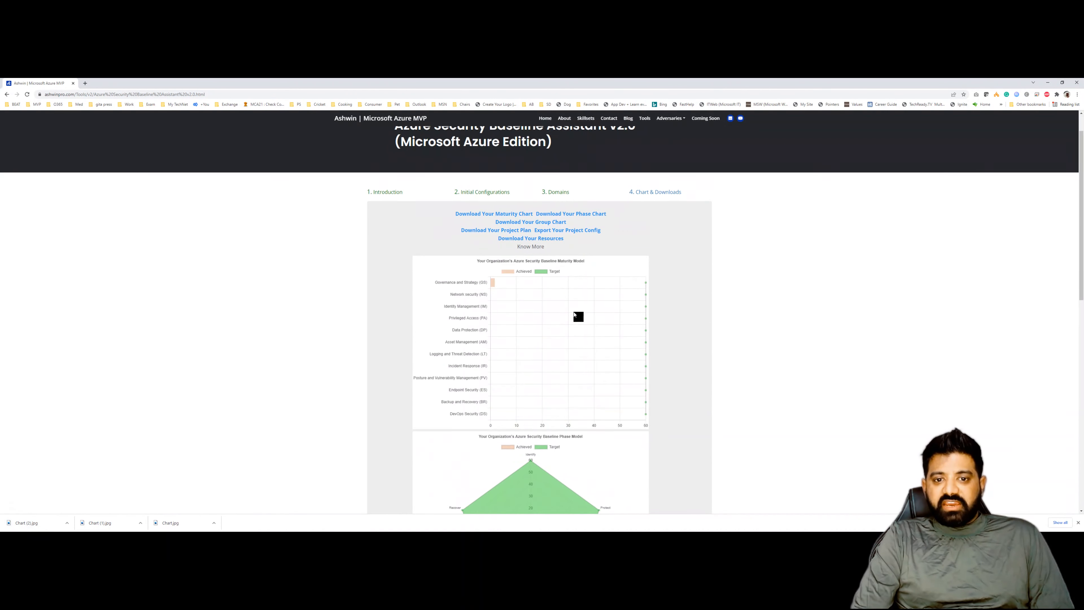
click(513, 269)
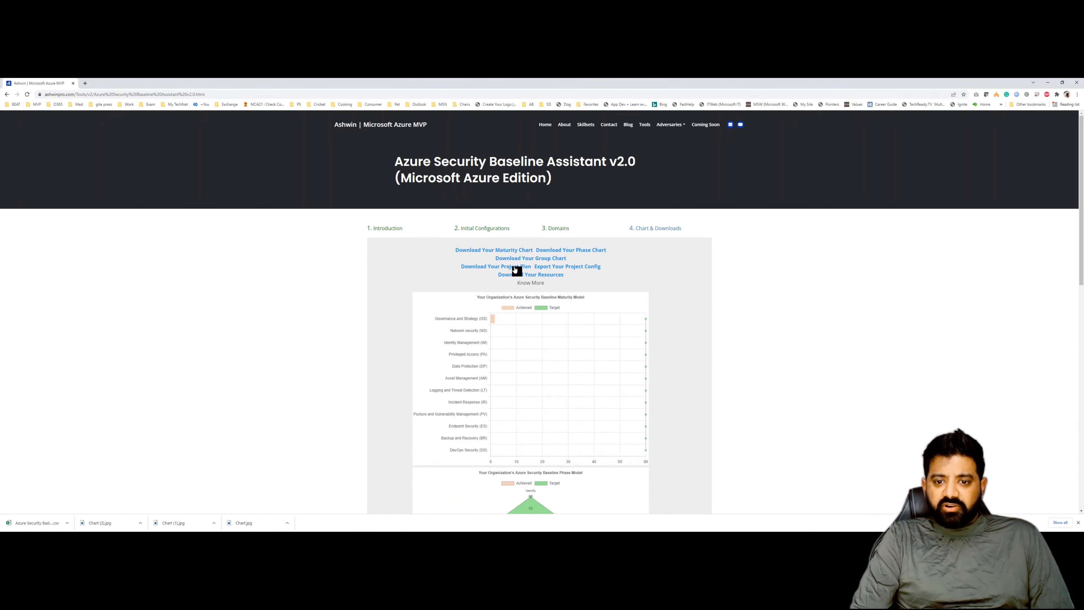
click(553, 269)
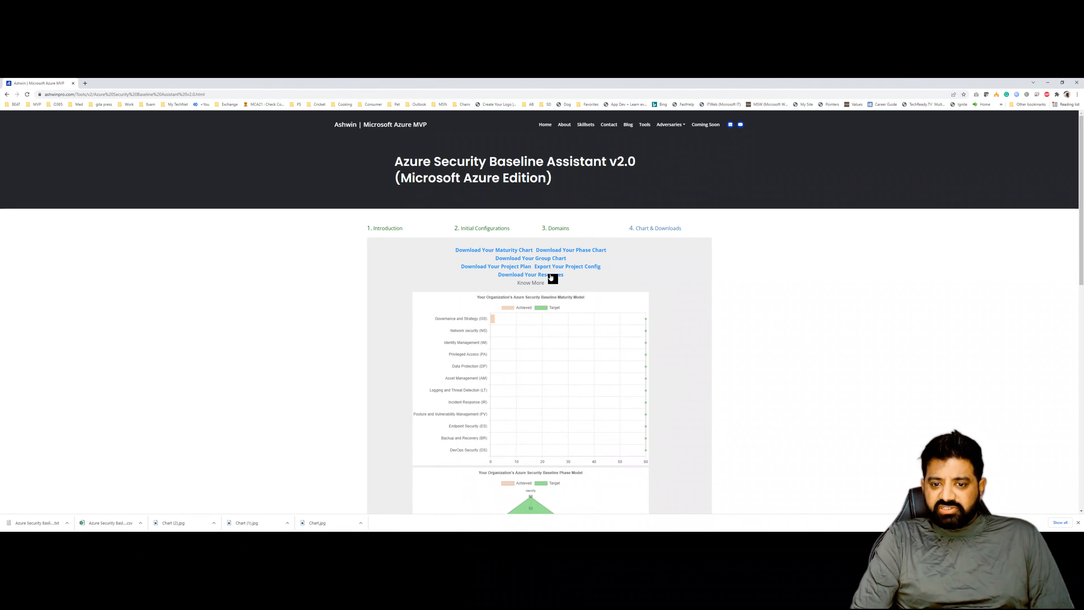
click(530, 275)
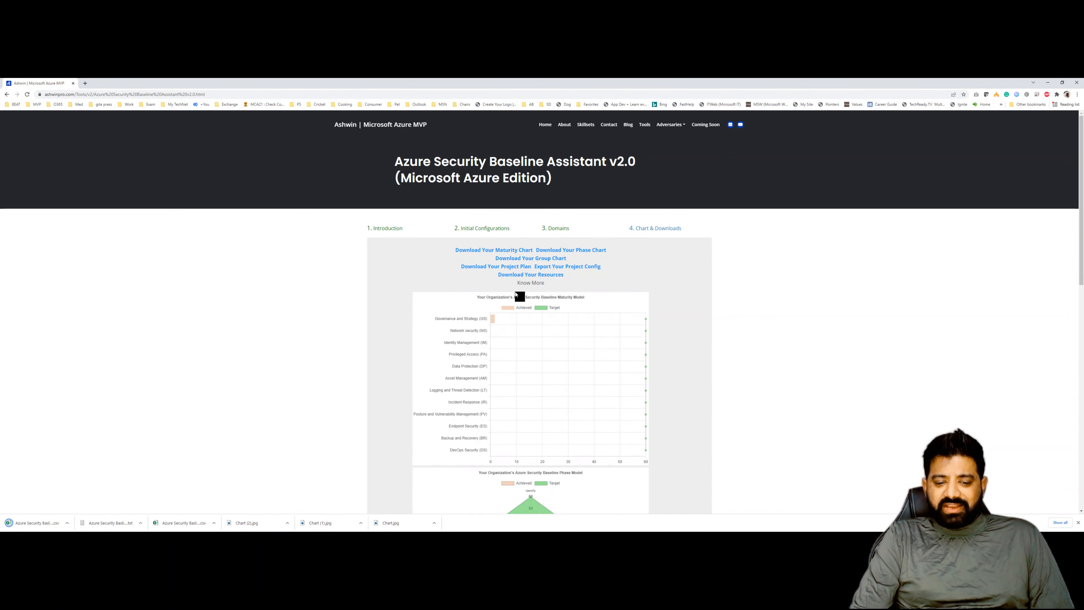
- Open the three downloaded chart images to review the maturity, phase and group charts
click(395, 524)
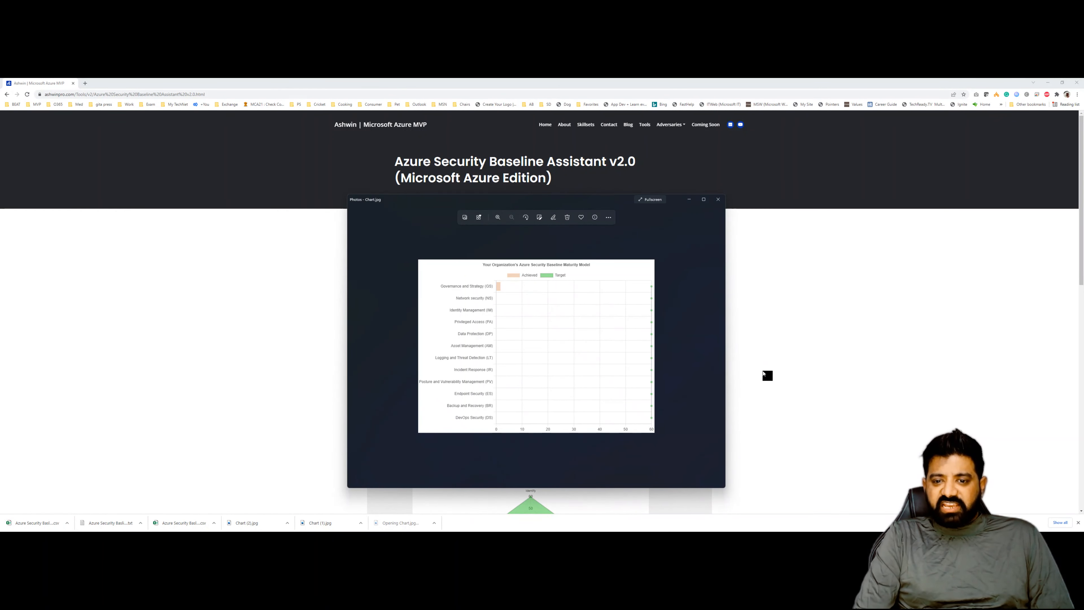
click(338, 523)
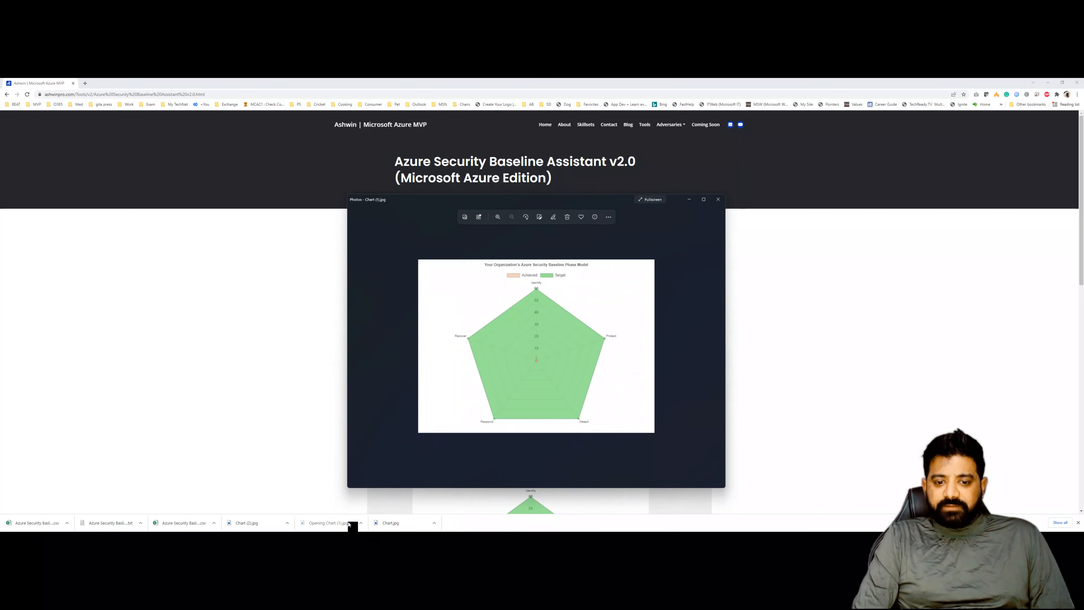
click(274, 524)
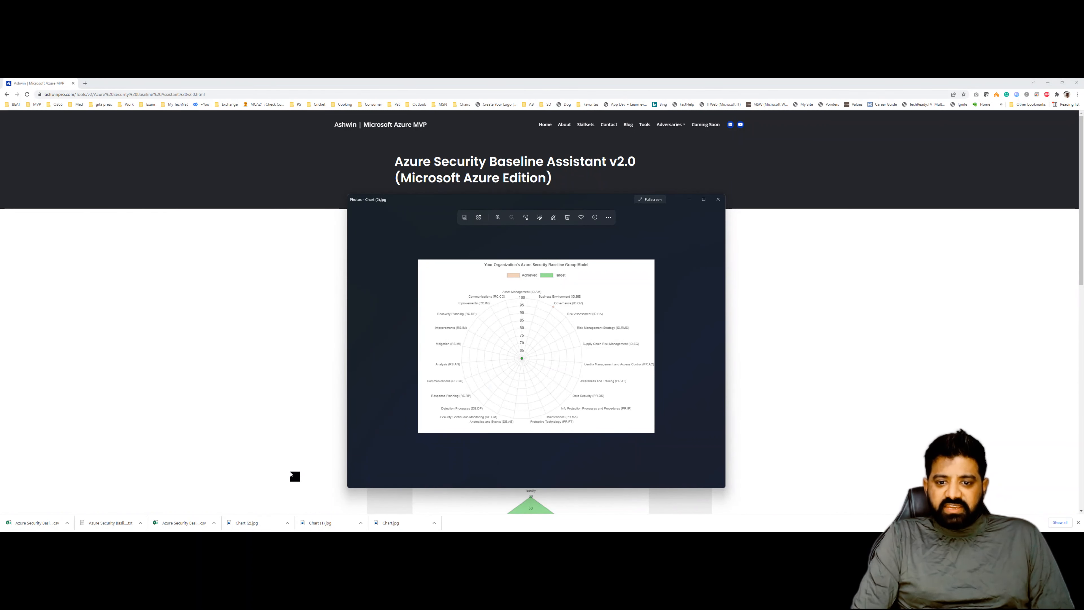
click(275, 480)
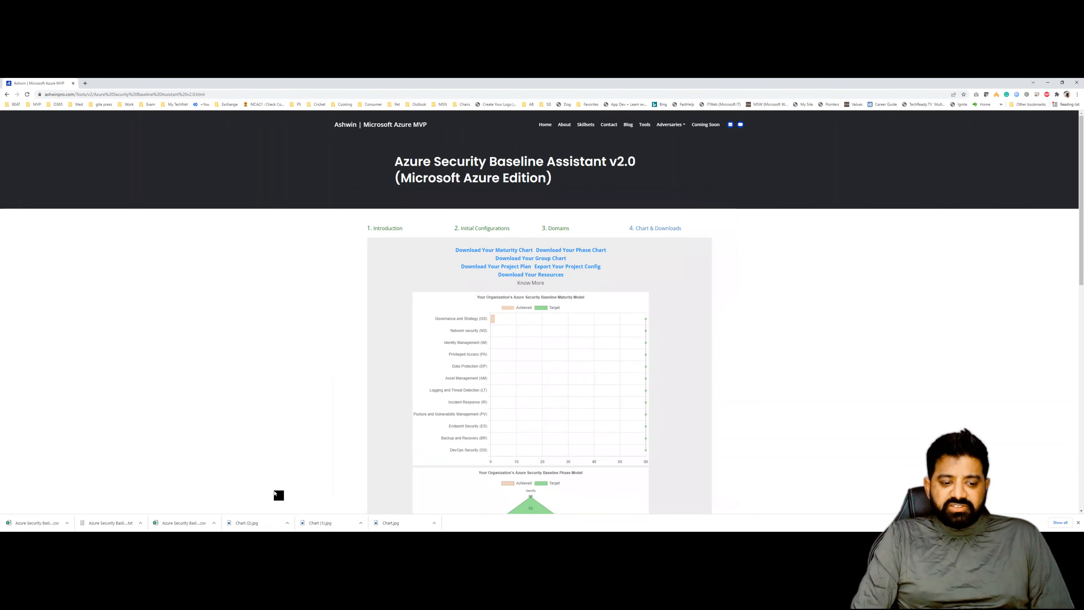
- Open the downloaded project plan spreadsheet, autofit its columns and review the control entries and notes
click(181, 524)
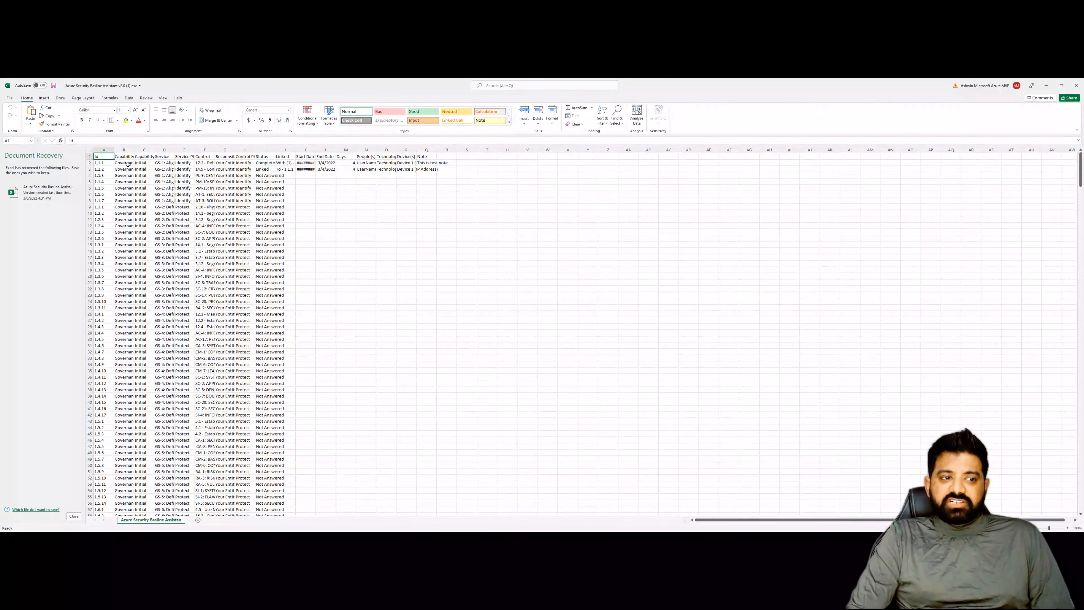
click(91, 150)
double_click(114, 150)
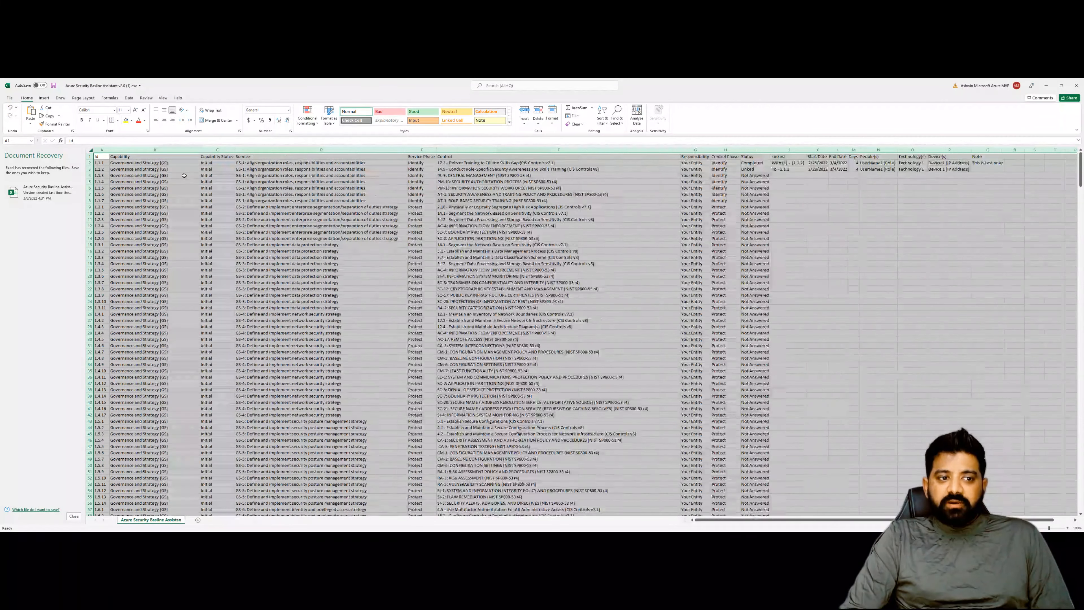
click(801, 163)
click(889, 163)
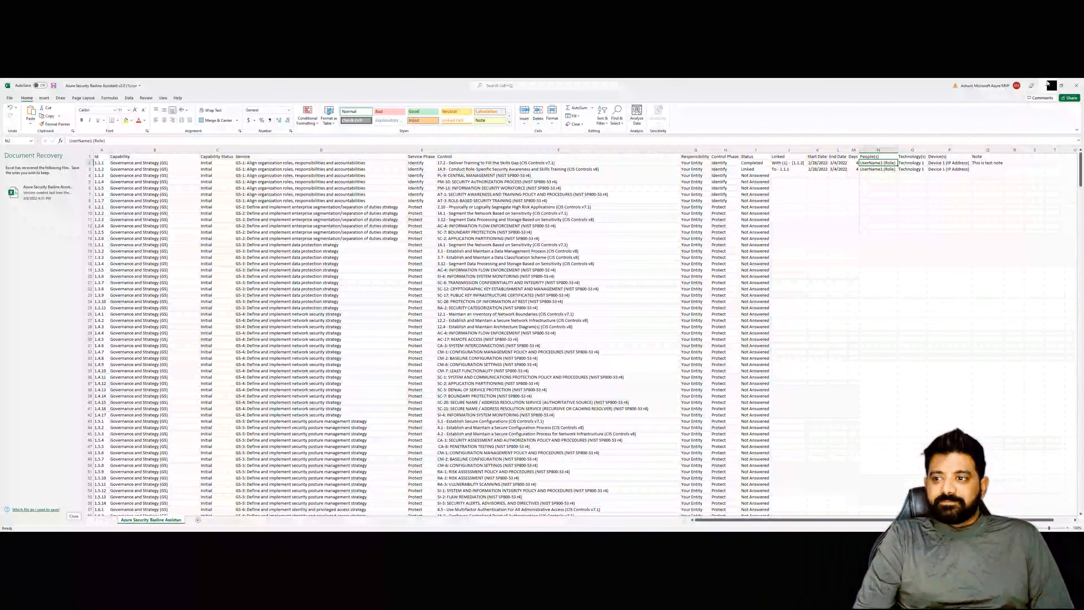
click(985, 163)
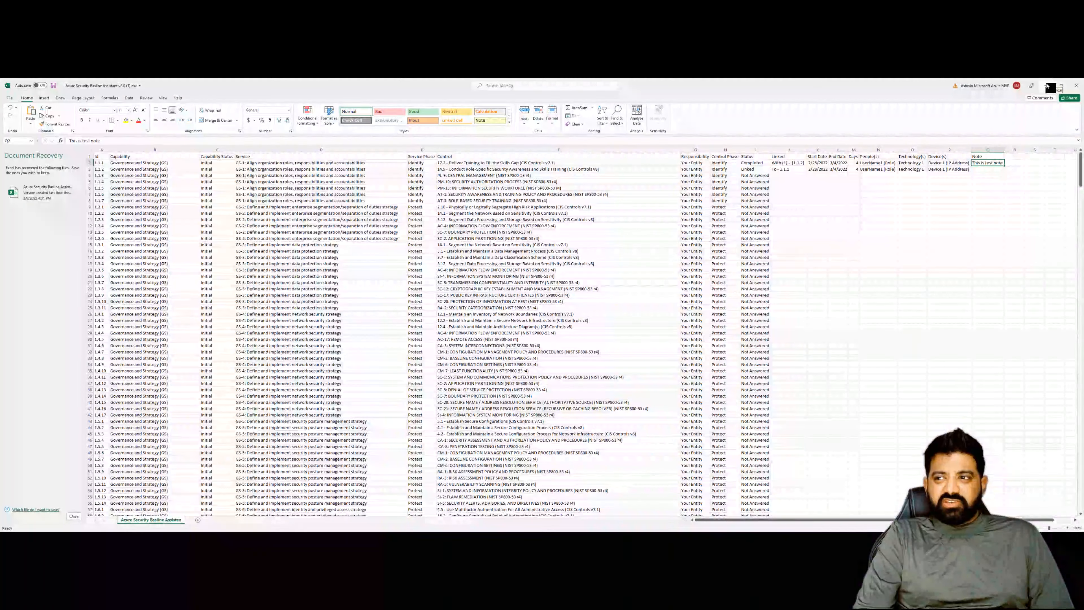
click(1047, 86)
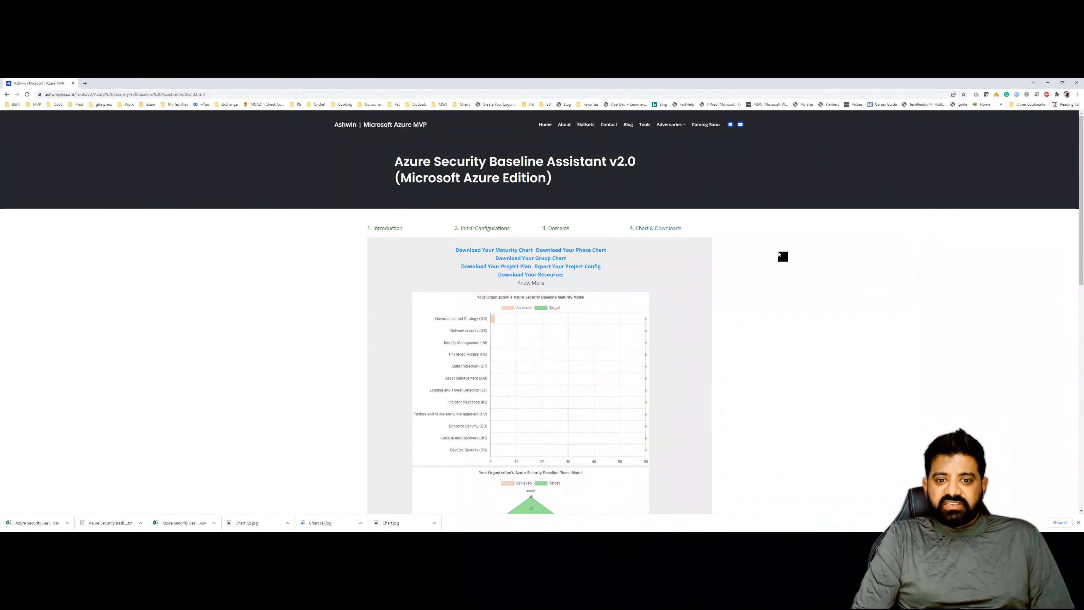
- Open the downloaded resources spreadsheet, autofit its columns, review the resources, and close both spreadsheets
click(51, 524)
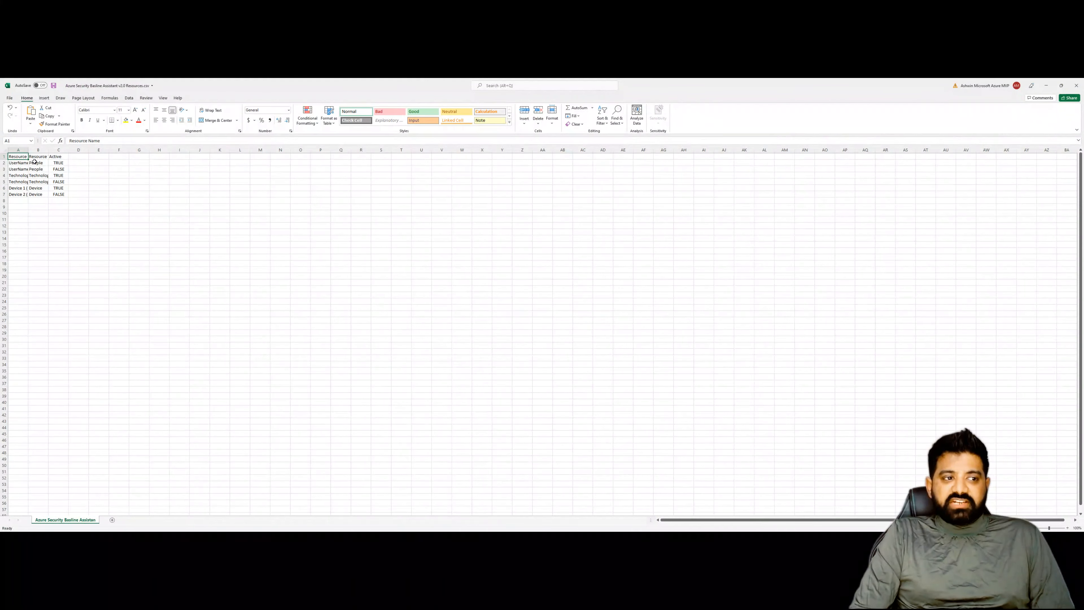
click(6, 151)
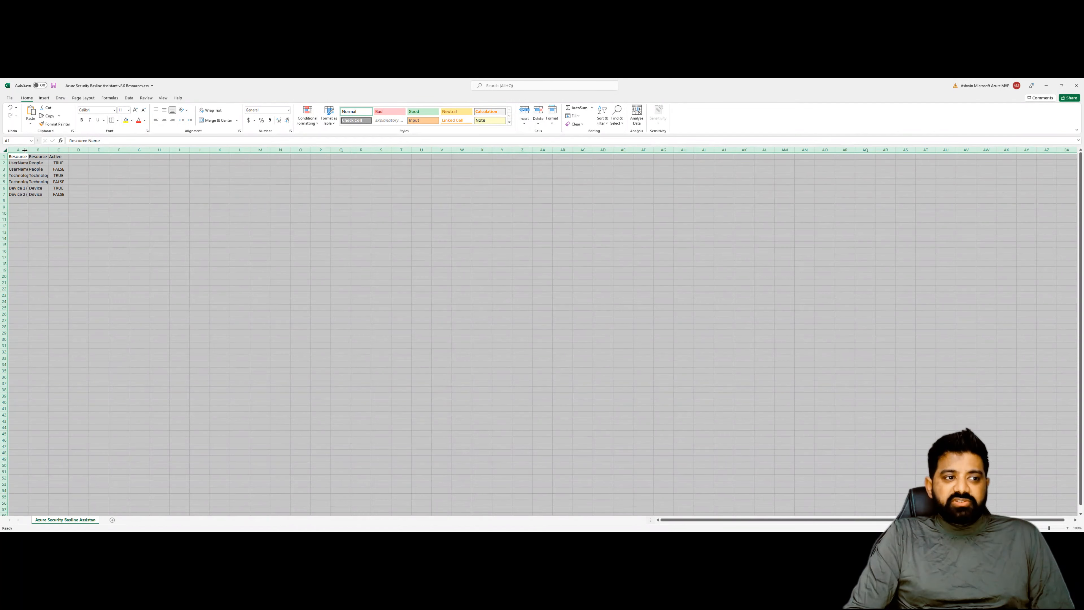
double_click(29, 150)
click(92, 163)
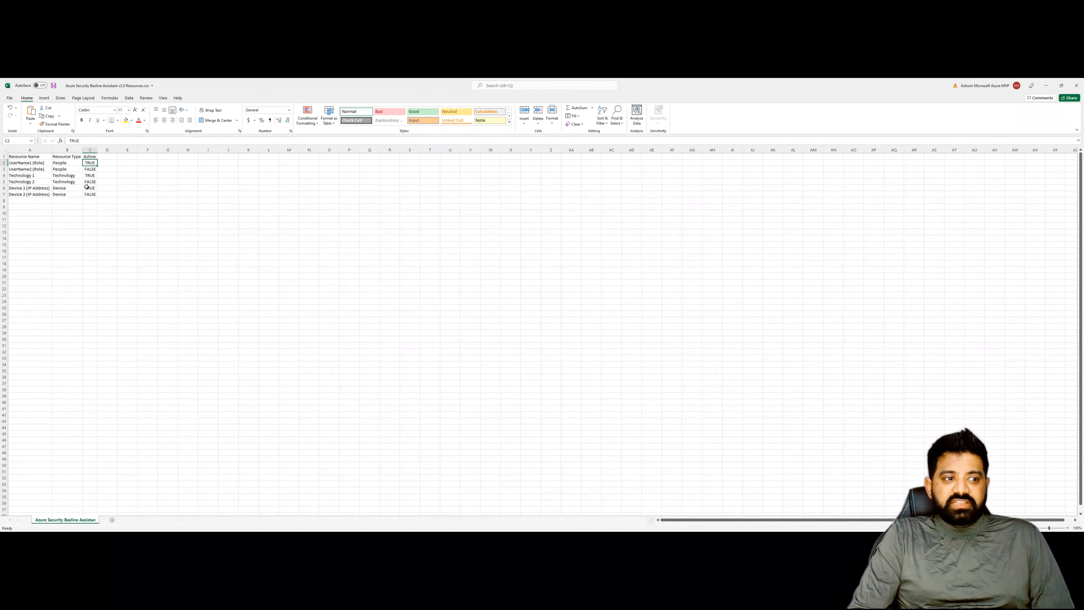
drag(36, 163, 37, 195)
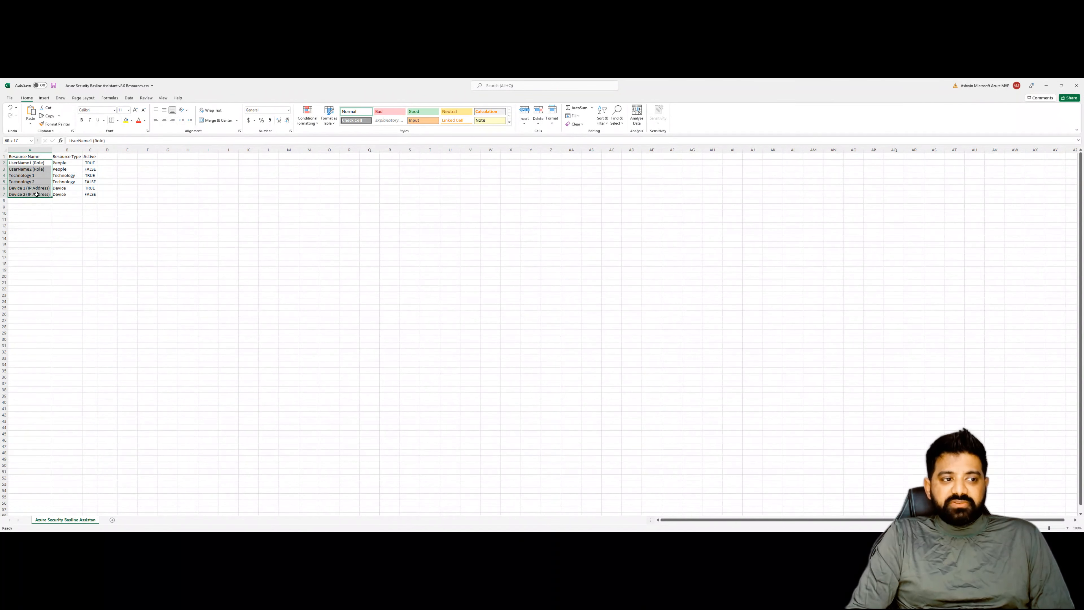
click(91, 157)
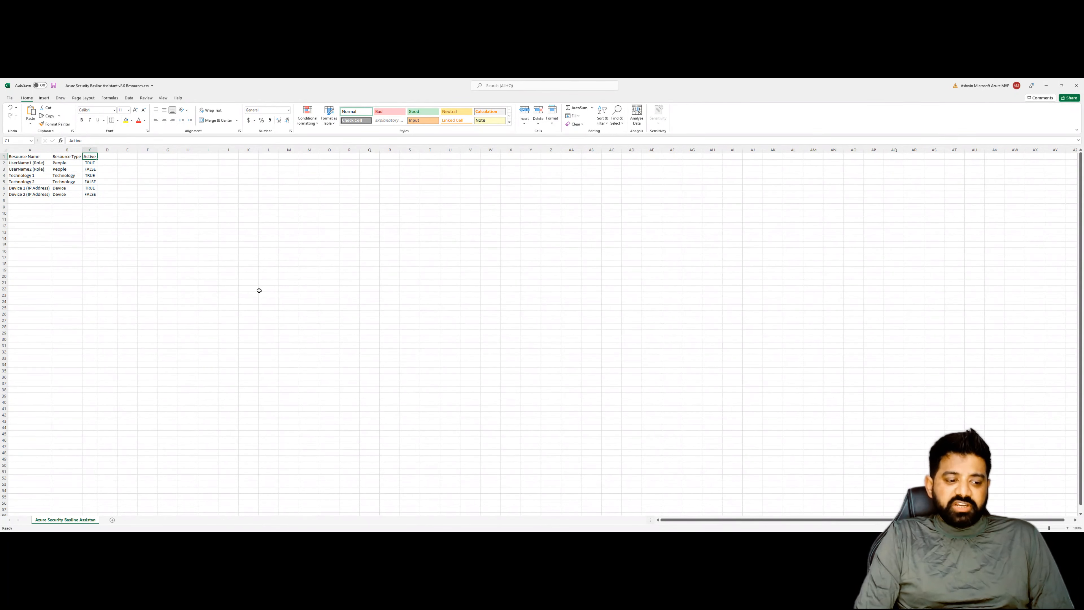
click(1044, 84)
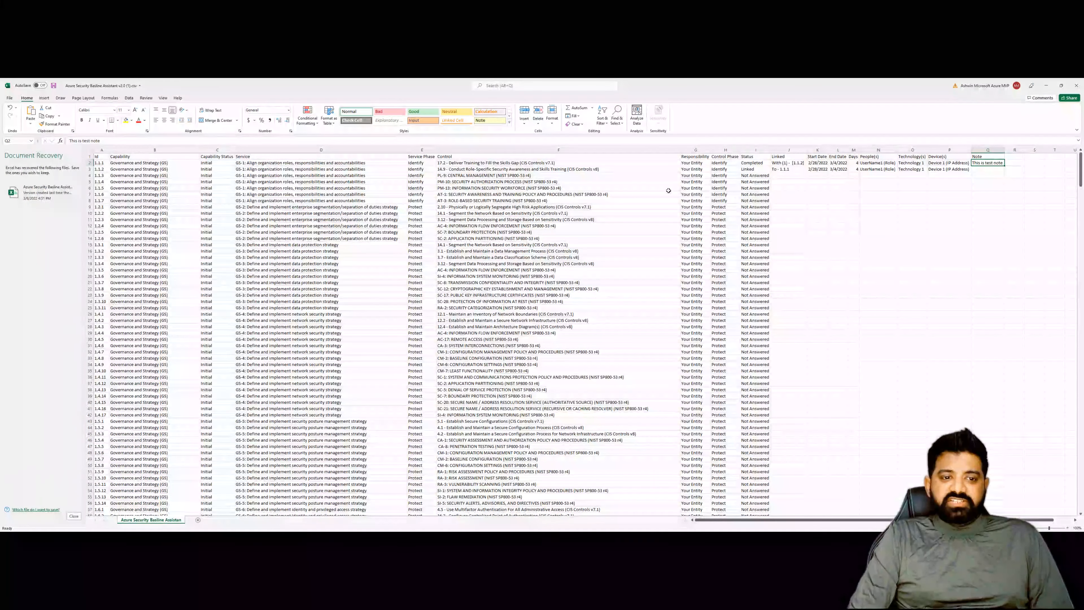
click(1046, 85)
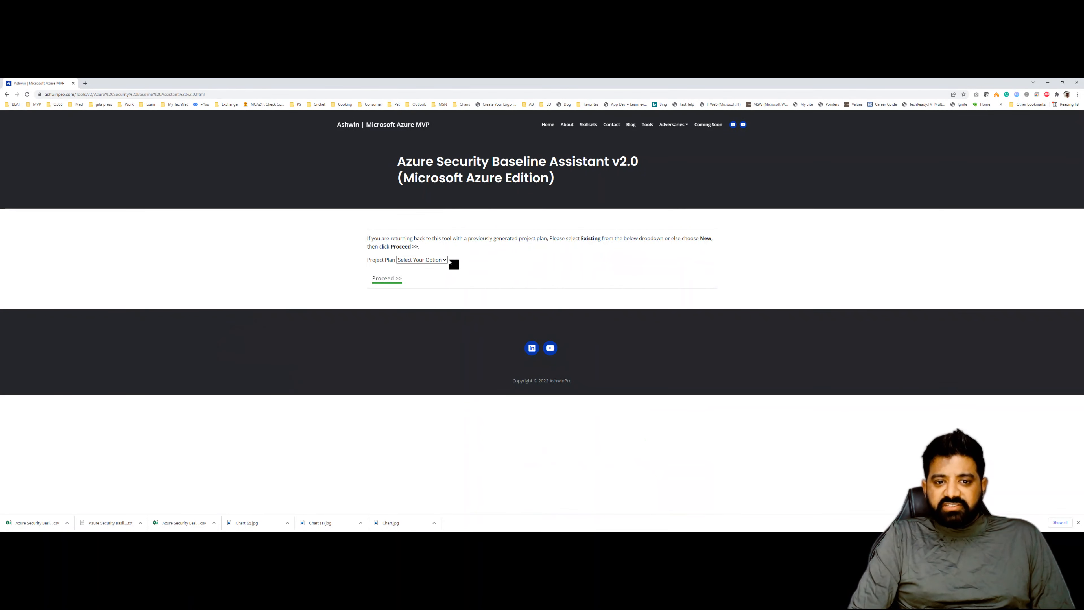
- Choose an Existing project plan, load the downloaded Project Config (DO NOT EDIT THIS FILE) text file, and proceed
click(429, 260)
click(422, 283)
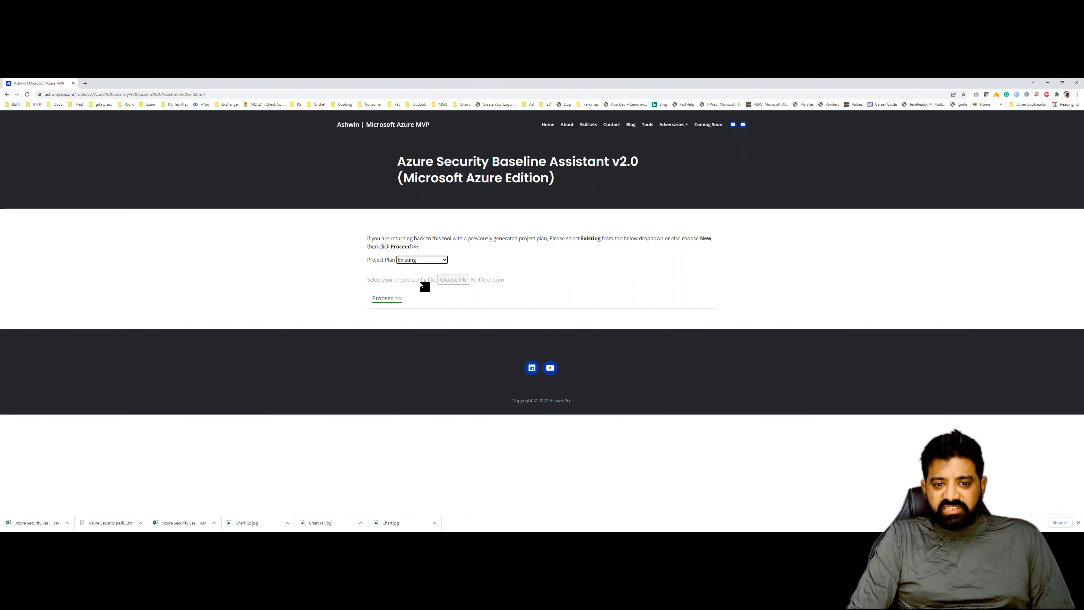
click(453, 280)
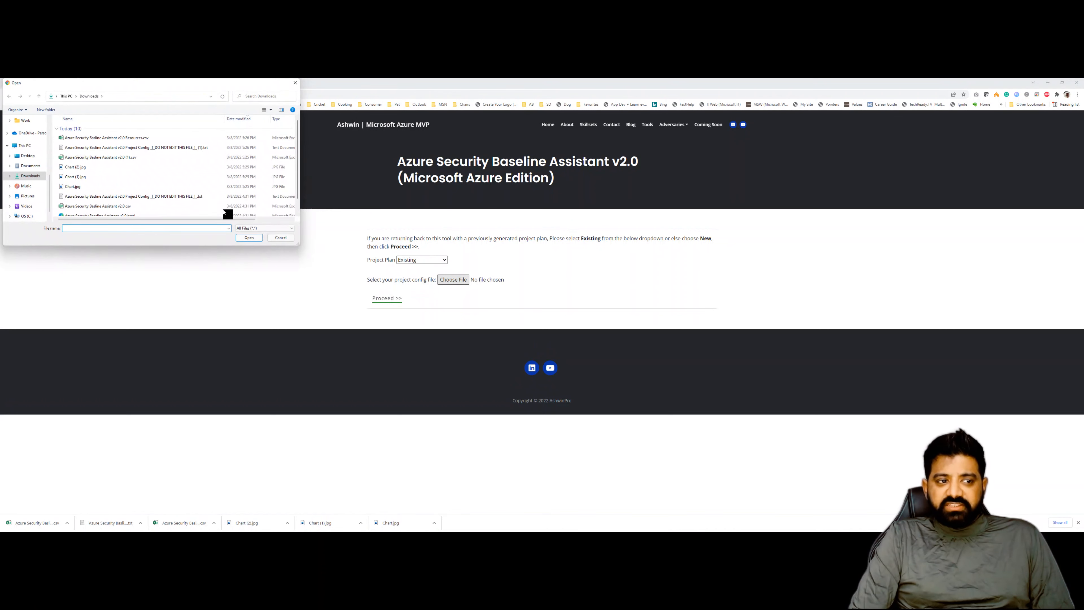
double_click(143, 149)
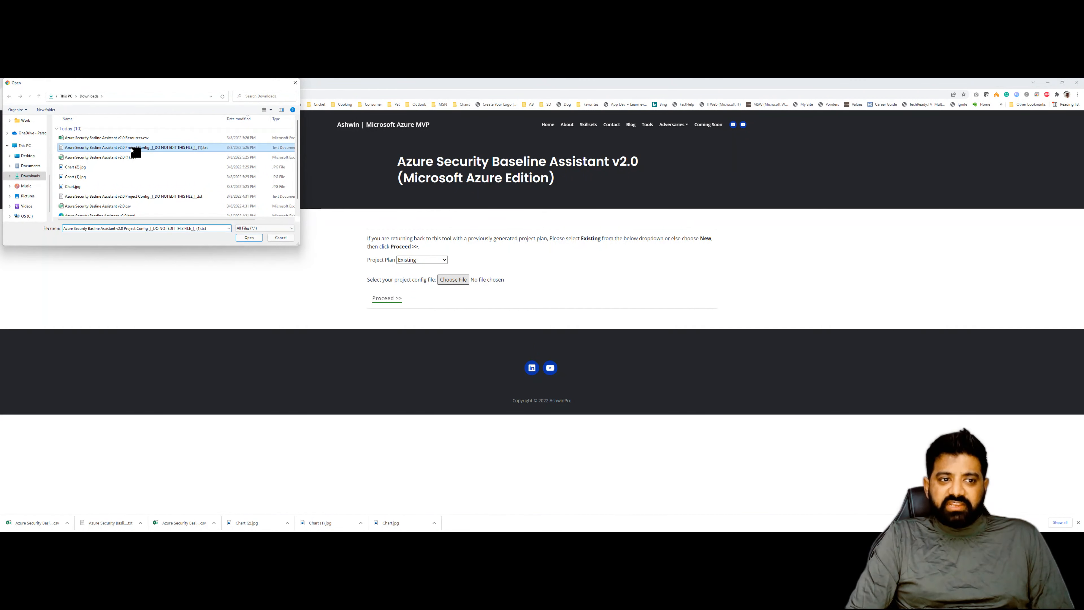
click(389, 299)
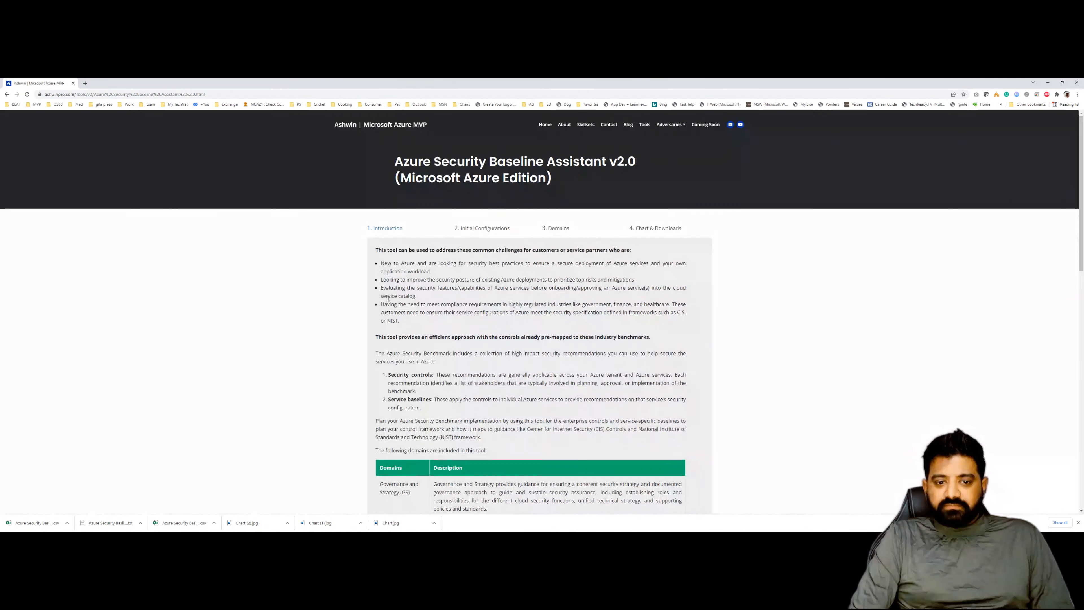
- Open the Initial Configurations stage and review the restored team members, technologies and devices
click(472, 229)
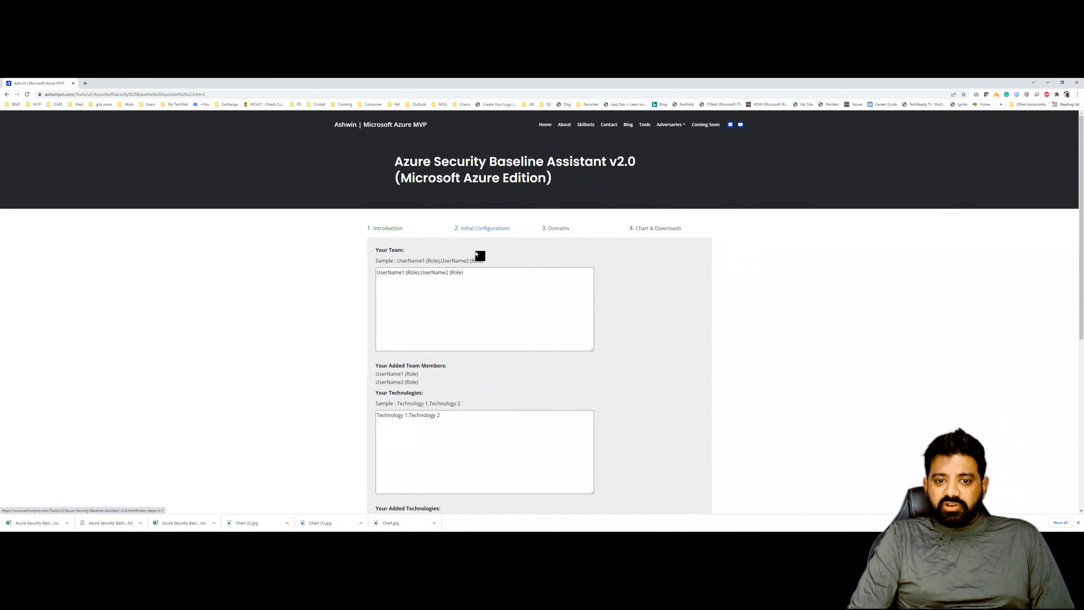
scroll(481, 291, down, 1)
scroll(483, 290, down, 4)
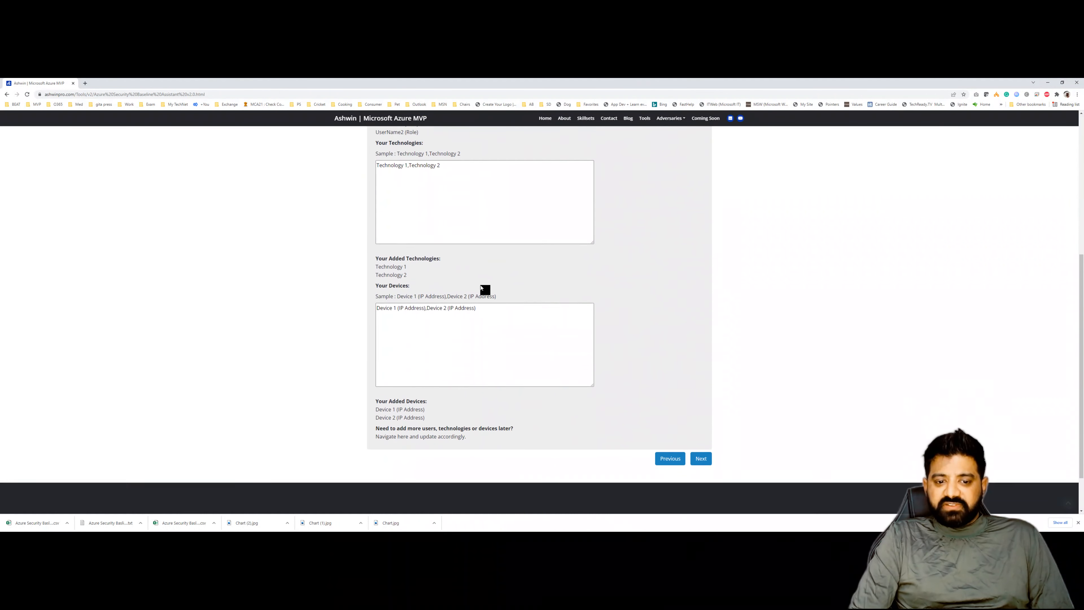
scroll(484, 290, up, 5)
- Open the Domains stage, select DevOps Security (DS) and expand DS-1 Conduct threat modeling to check restored controls
click(558, 166)
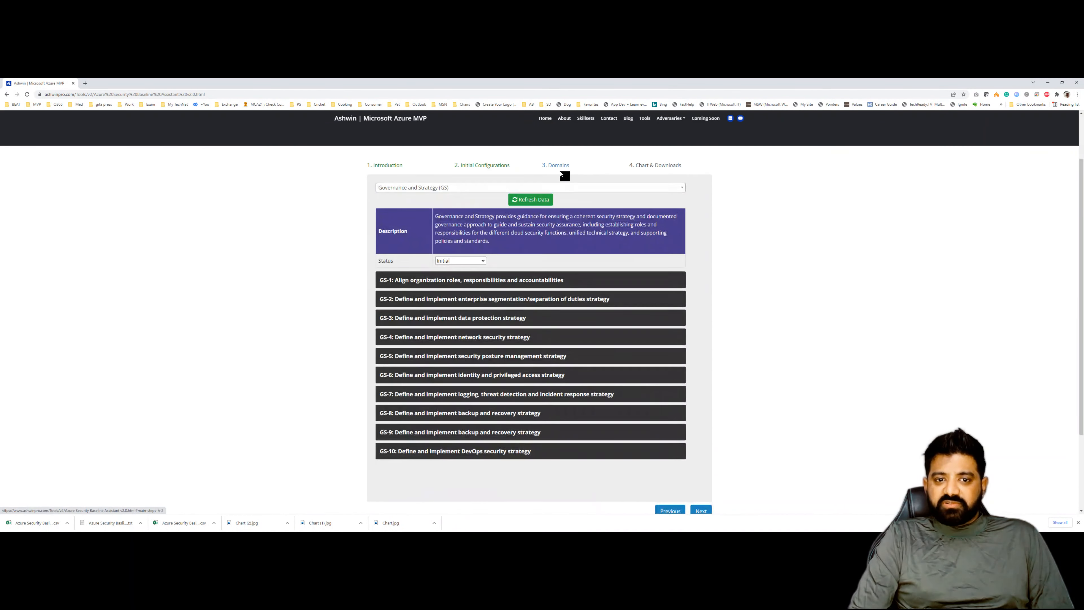
click(497, 188)
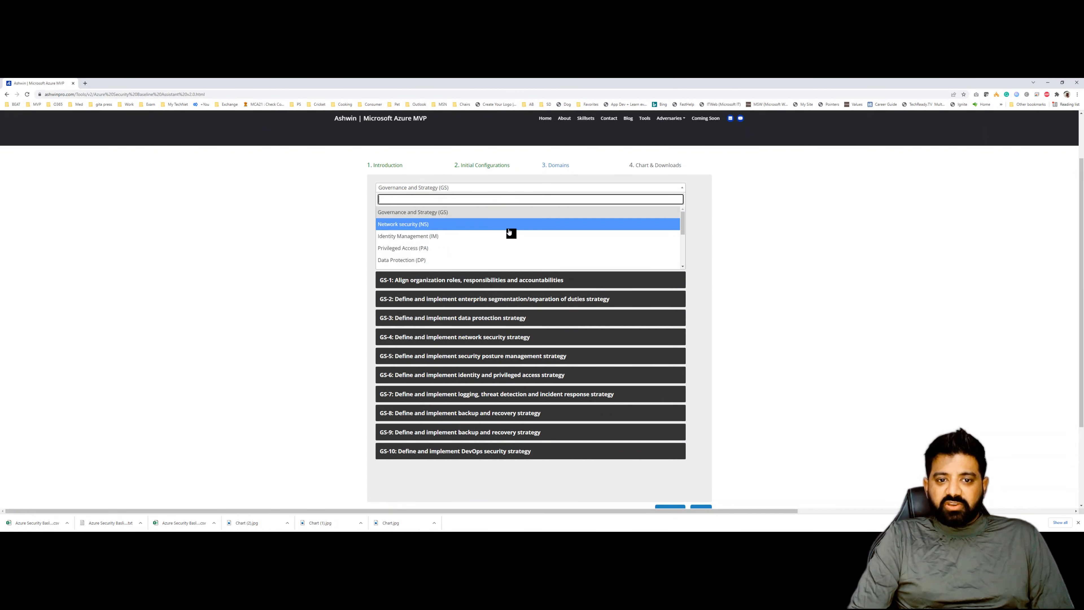
scroll(500, 239, down, 3)
click(428, 262)
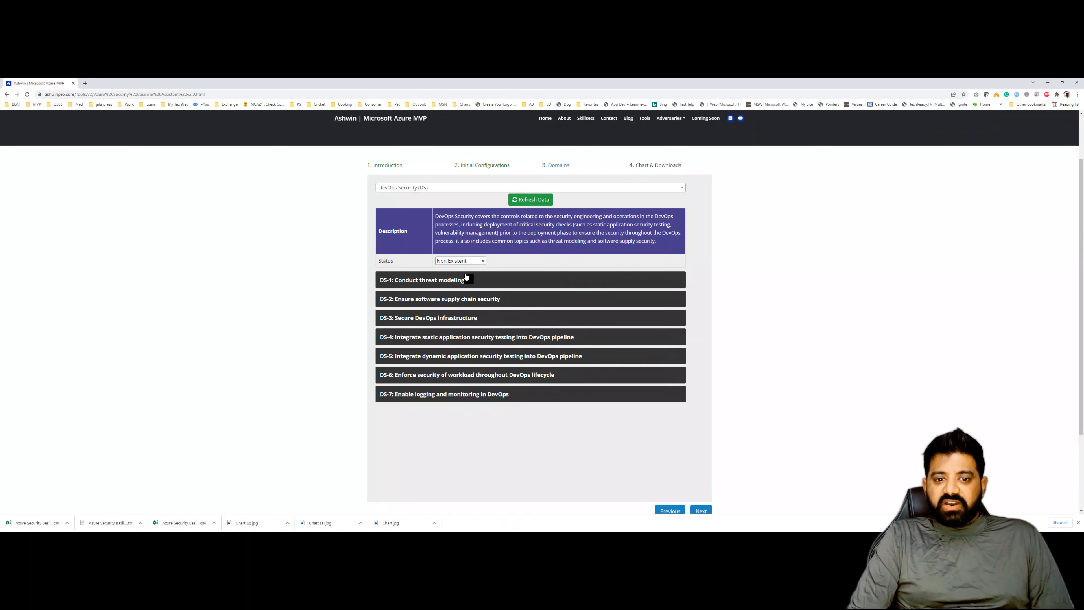
click(451, 280)
scroll(478, 284, down, 2)
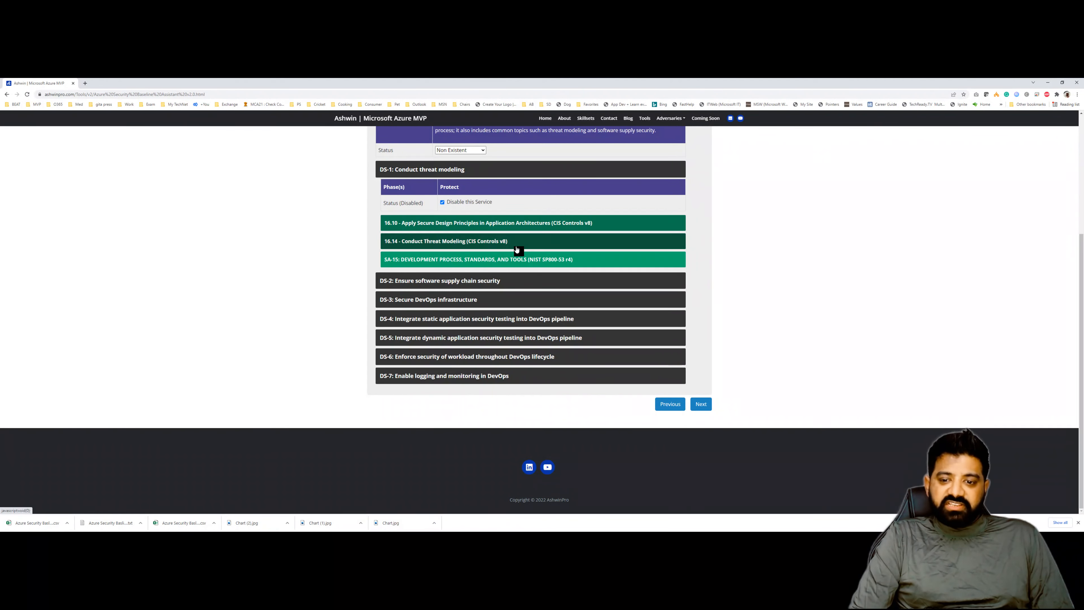
scroll(516, 245, up, 4)
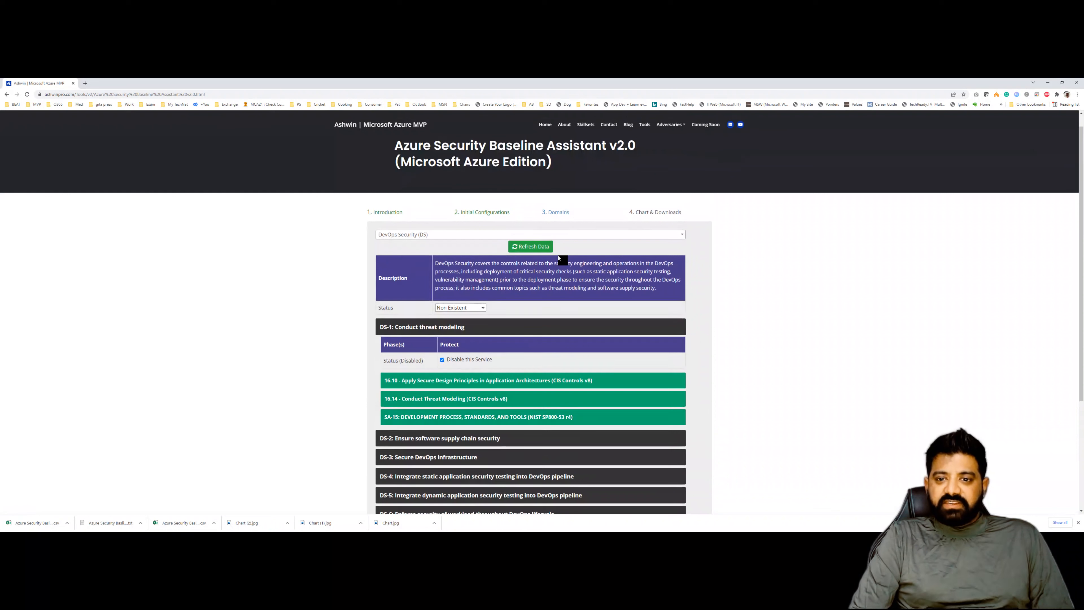
- Return to the Introduction stage, then open the site's Tools page and browse the other assistants
click(666, 213)
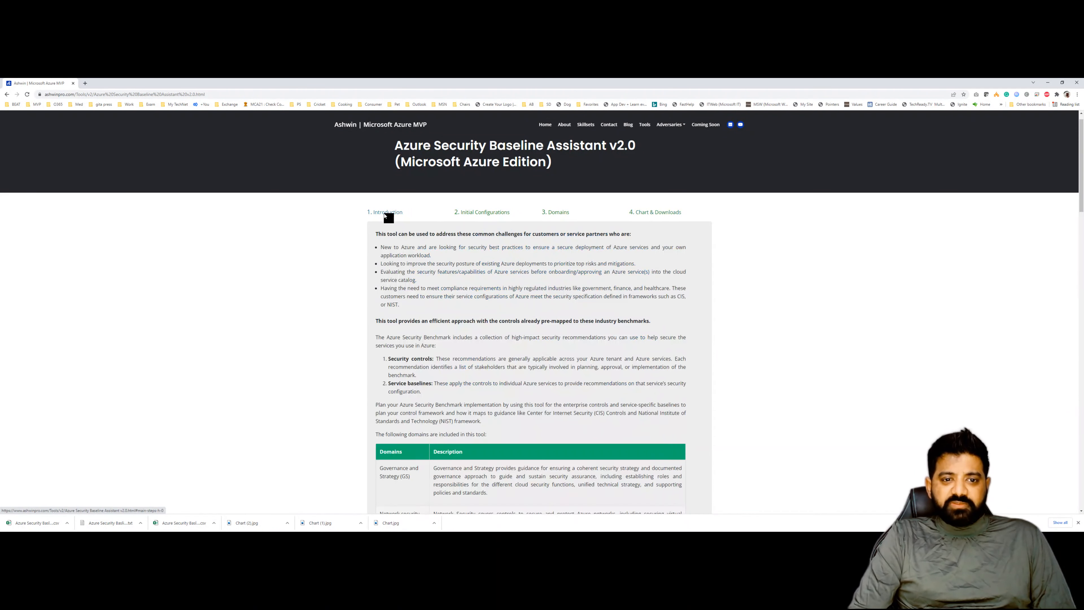
click(386, 213)
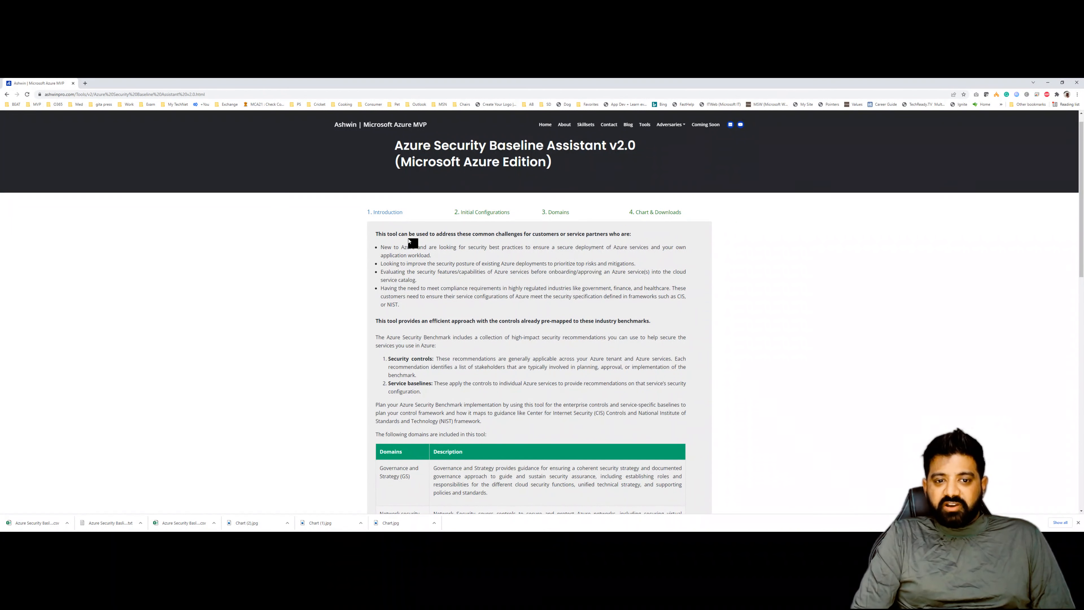
click(645, 125)
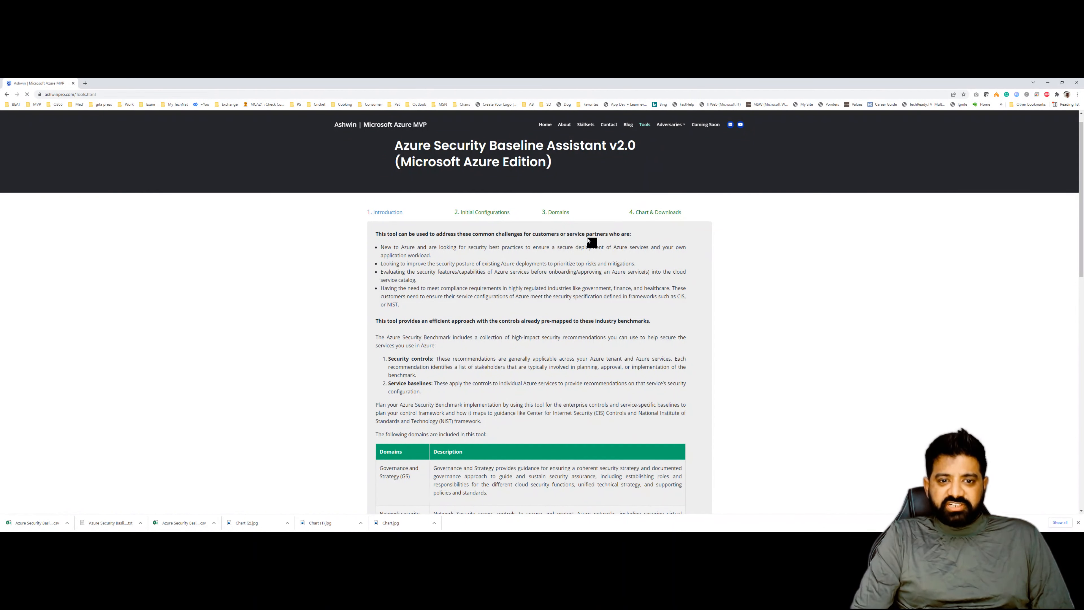
scroll(584, 247, down, 3)
scroll(583, 249, down, 1)
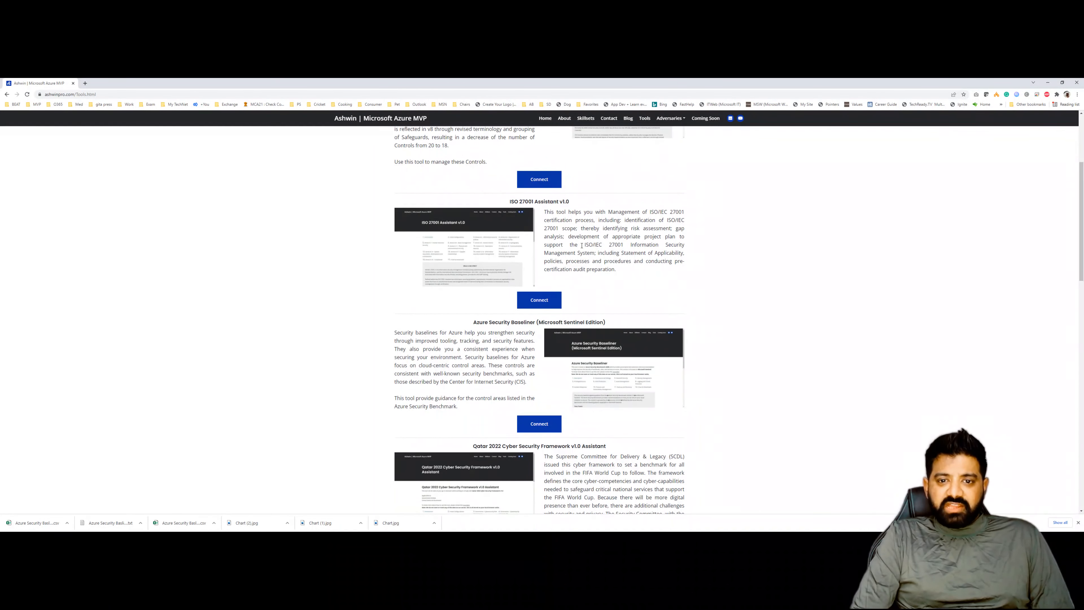